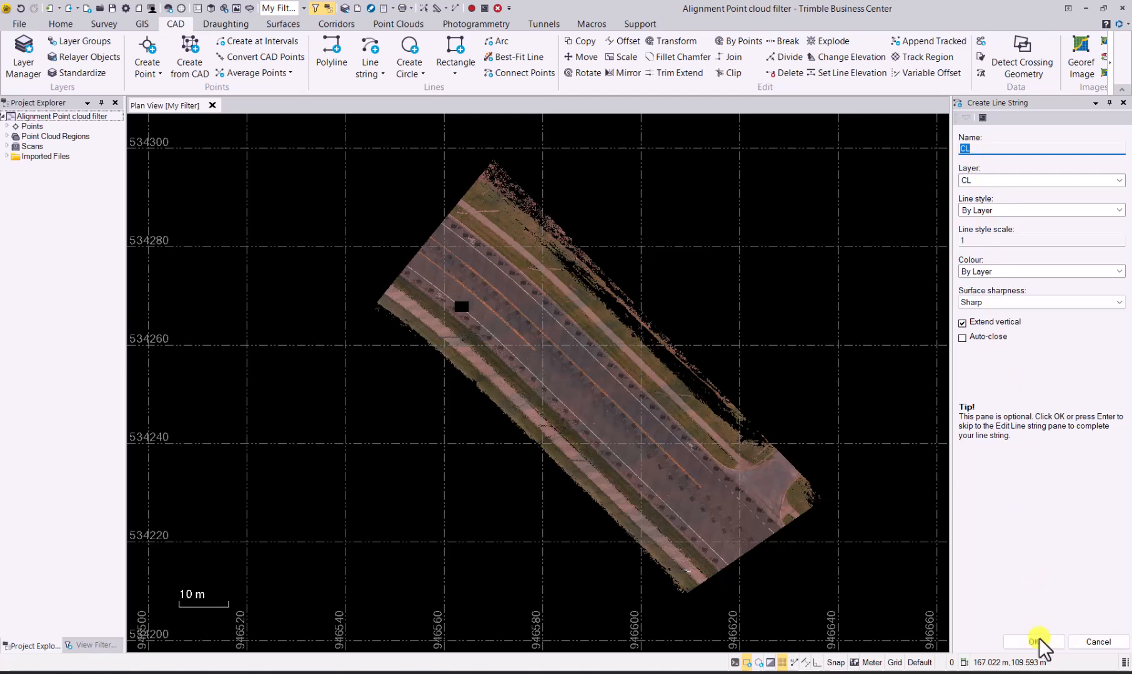
Step: Draw the CL line string through five points along the road's centre marking, from the northwest to the southeast edge of the point cloud
left_click(1039, 642)
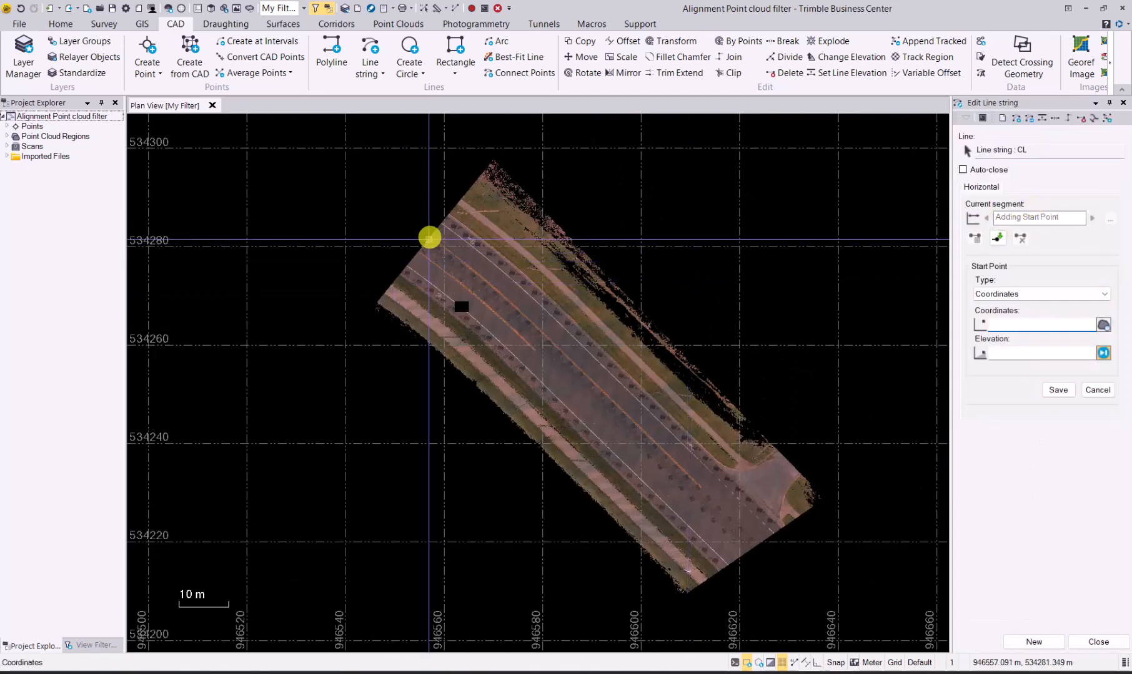
left_click(429, 238)
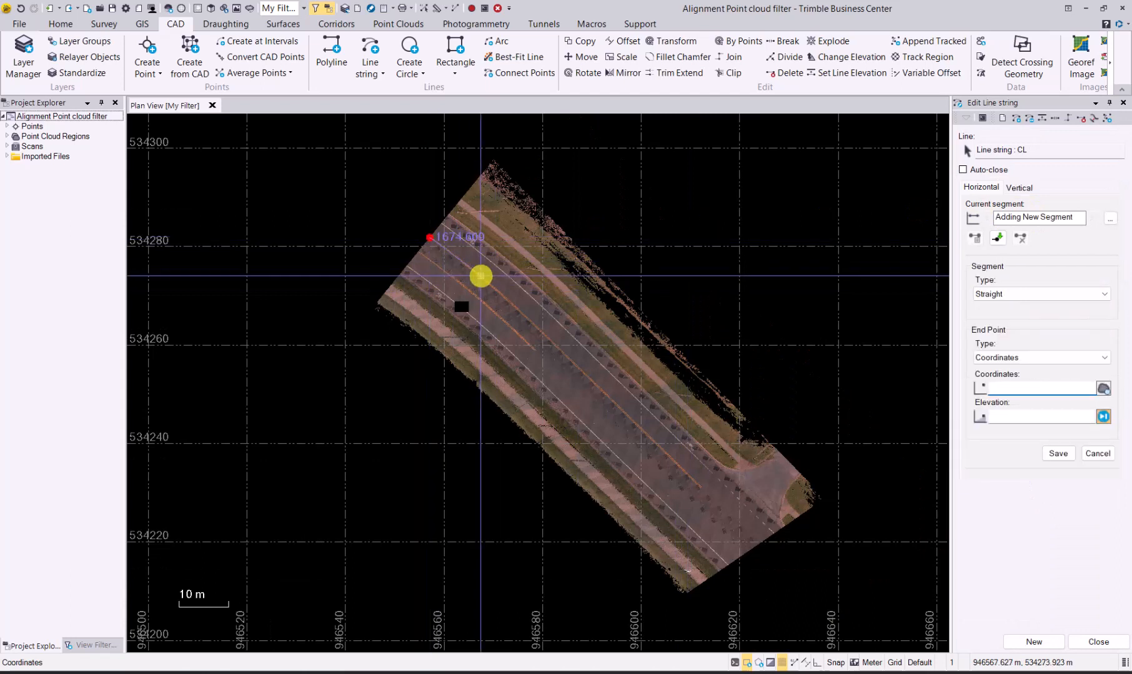
left_click(480, 276)
left_click(572, 363)
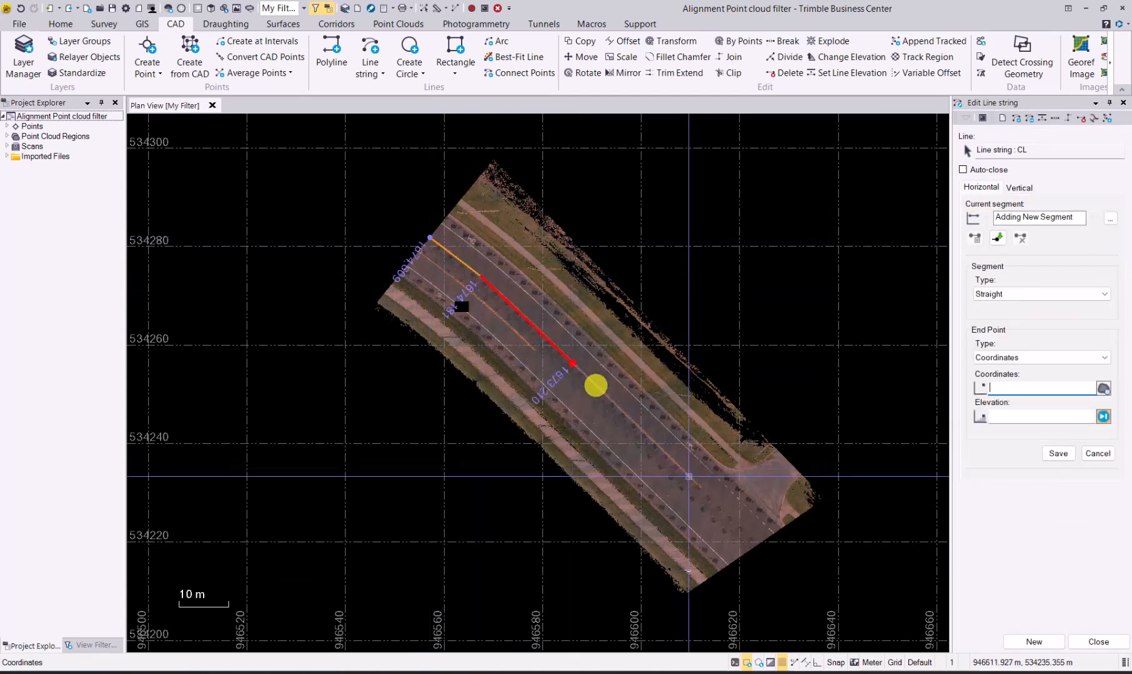
left_click(701, 486)
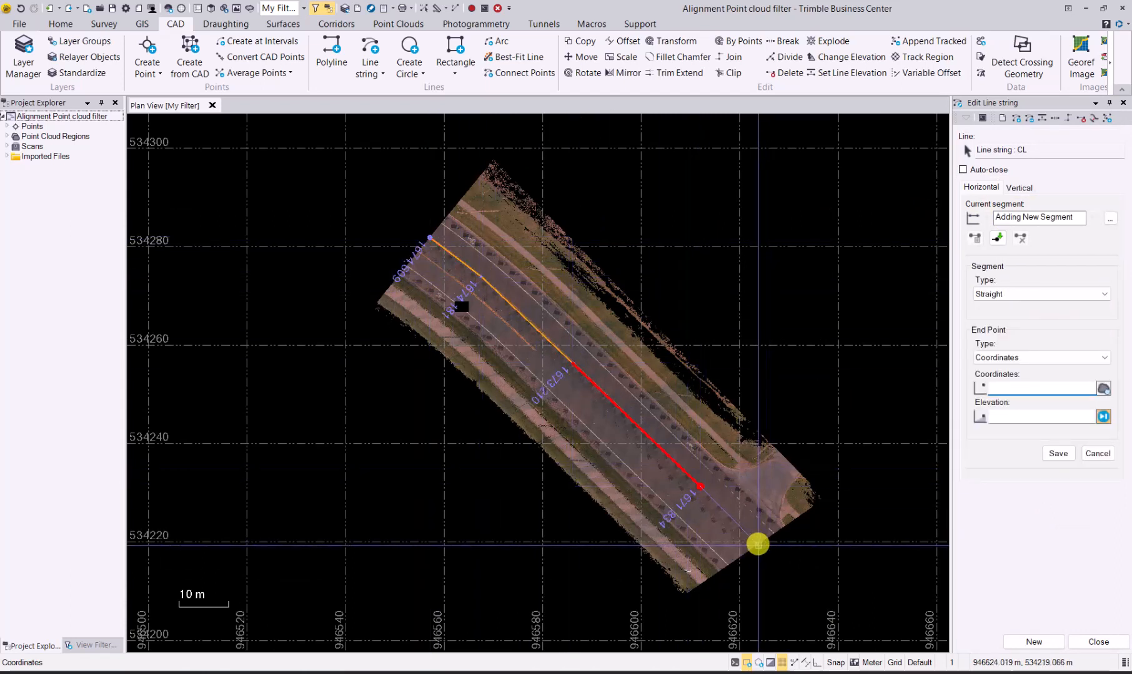
left_click(755, 541)
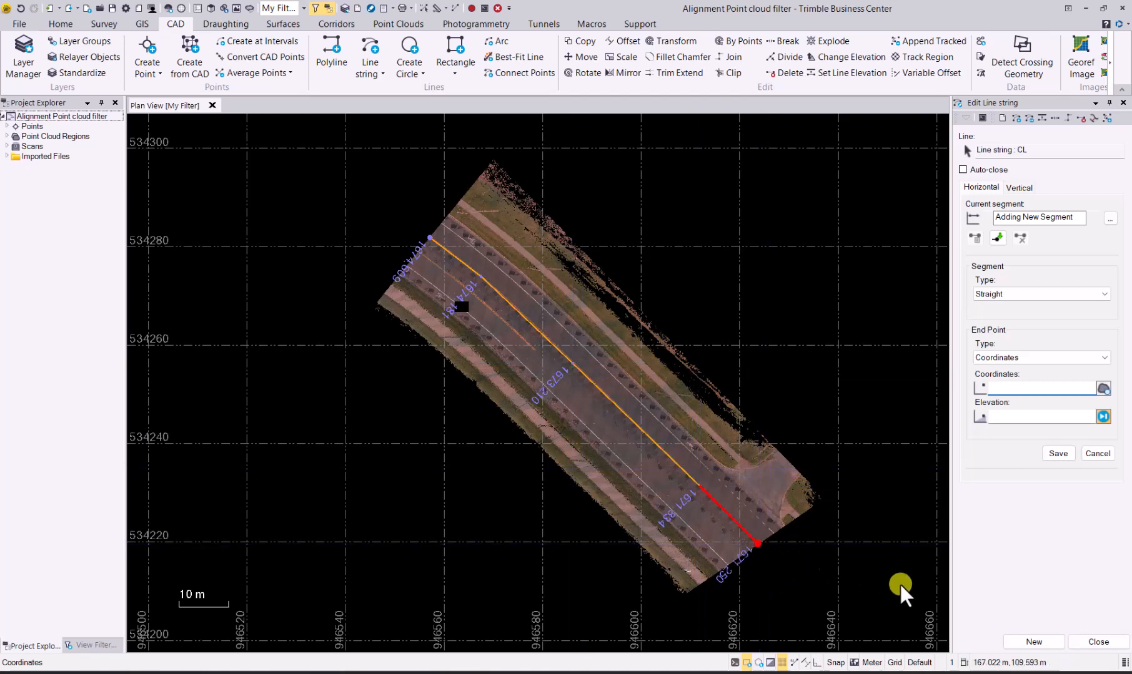
left_click(1097, 643)
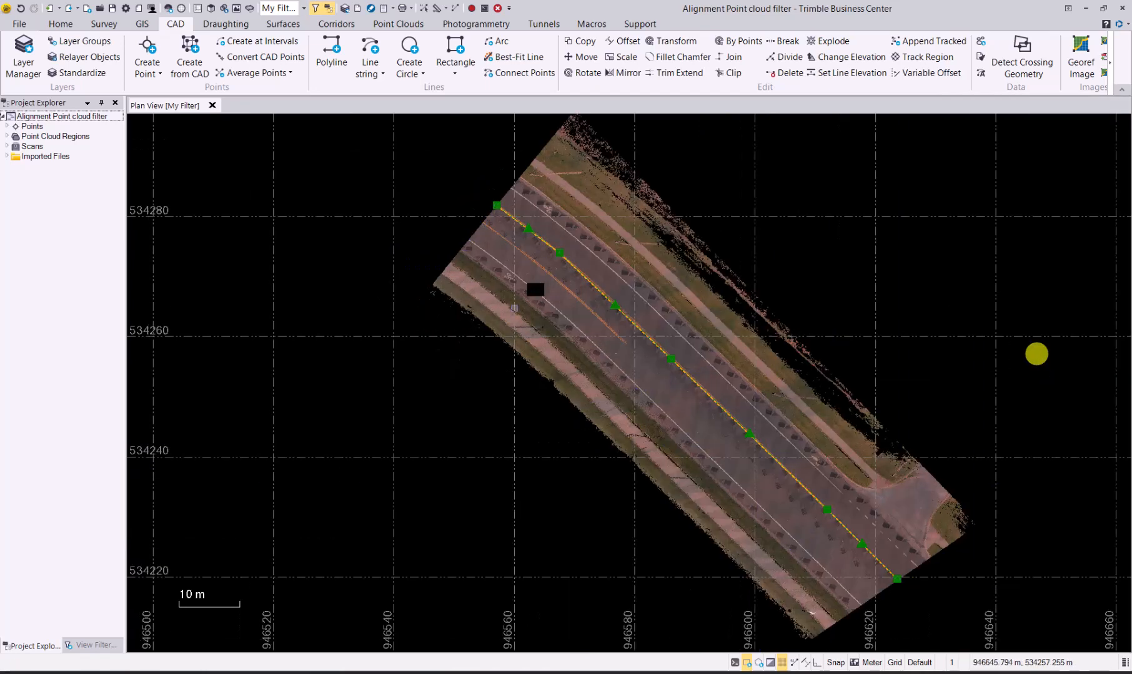
key("Escape")
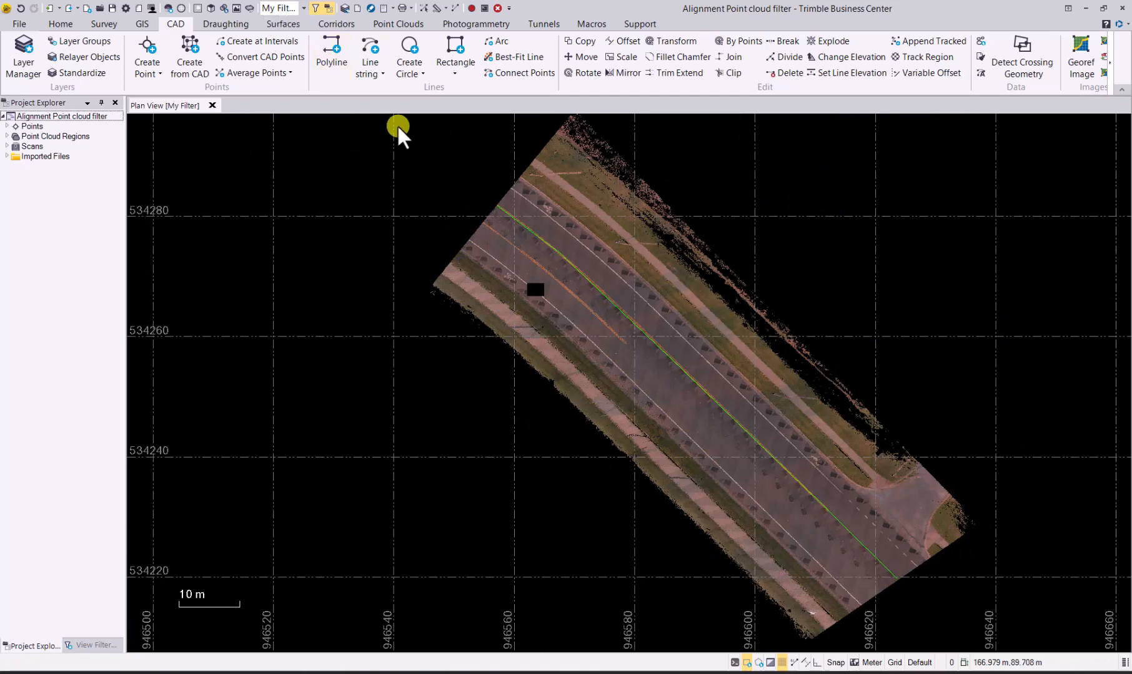
Step: Measure the distances from the CL line to the northeast and southwest road edges
left_click(437, 8)
scroll(551, 385, "up", 3)
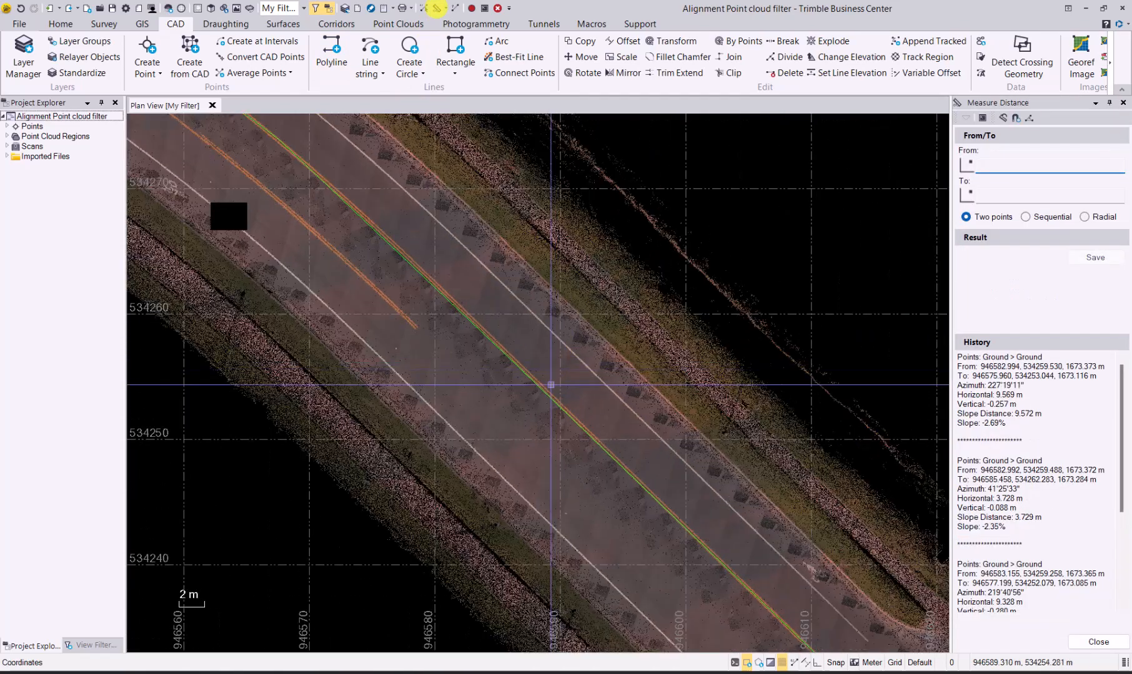
left_click(514, 359)
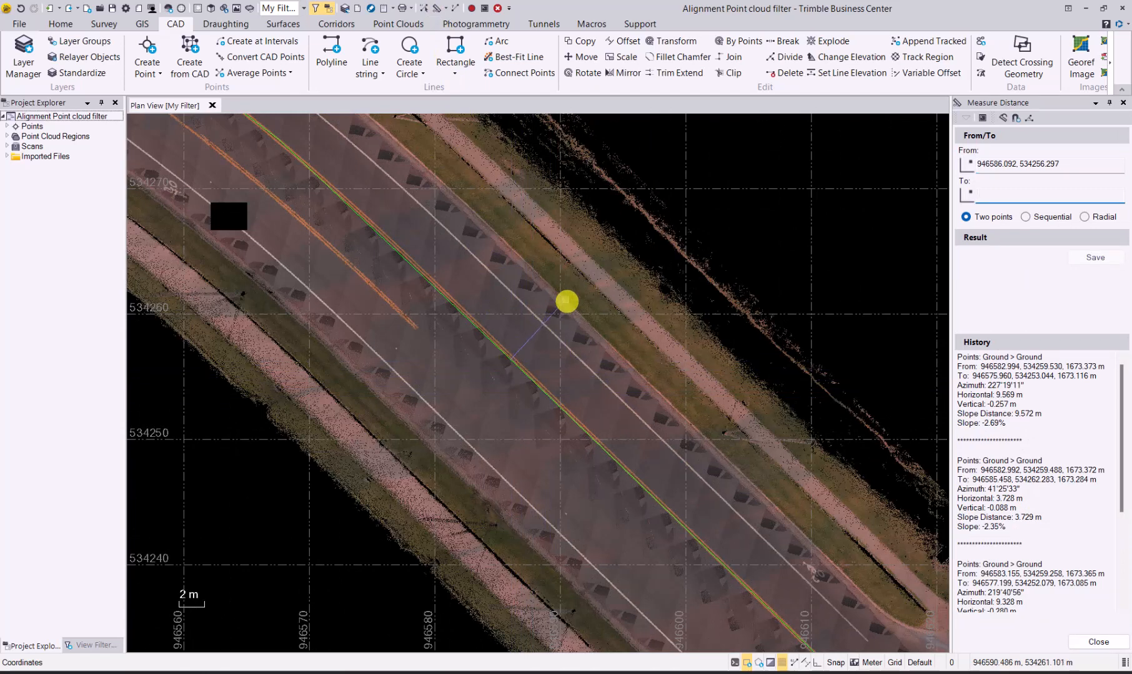
left_click(566, 302)
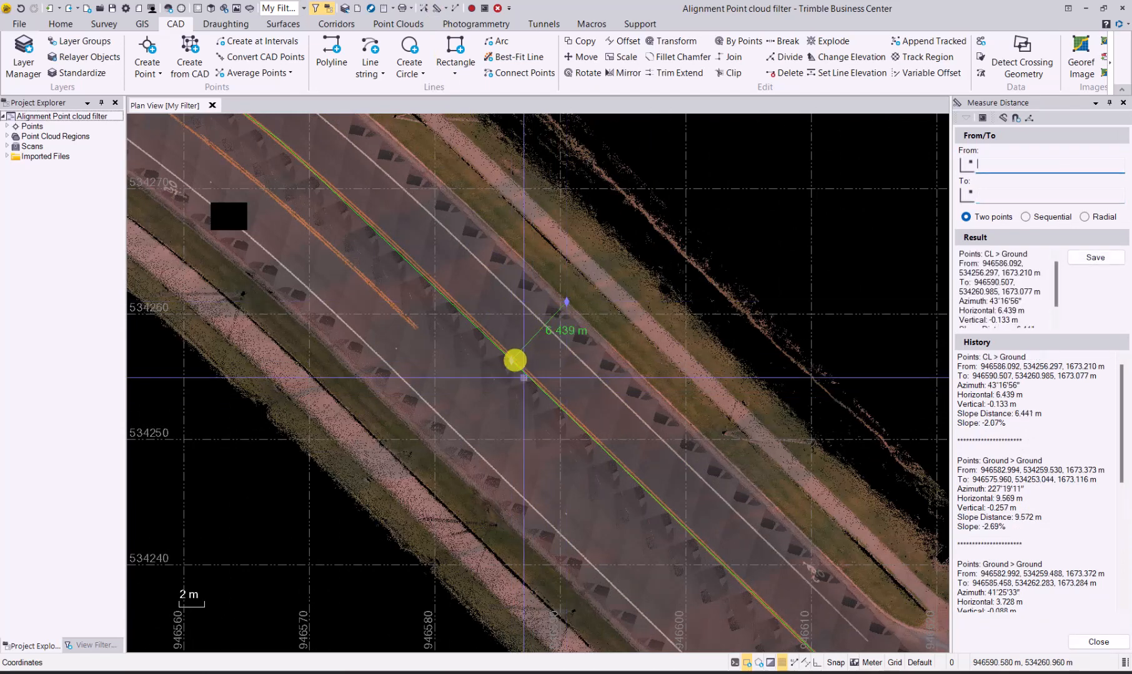
left_click(513, 362)
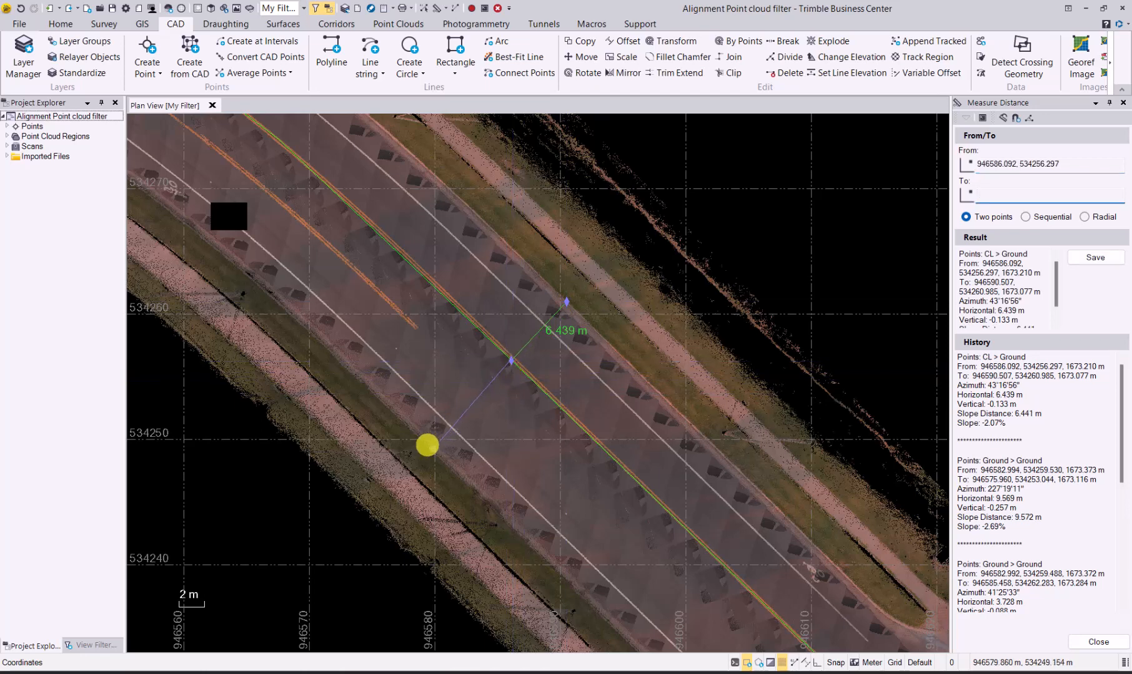
left_click(427, 445)
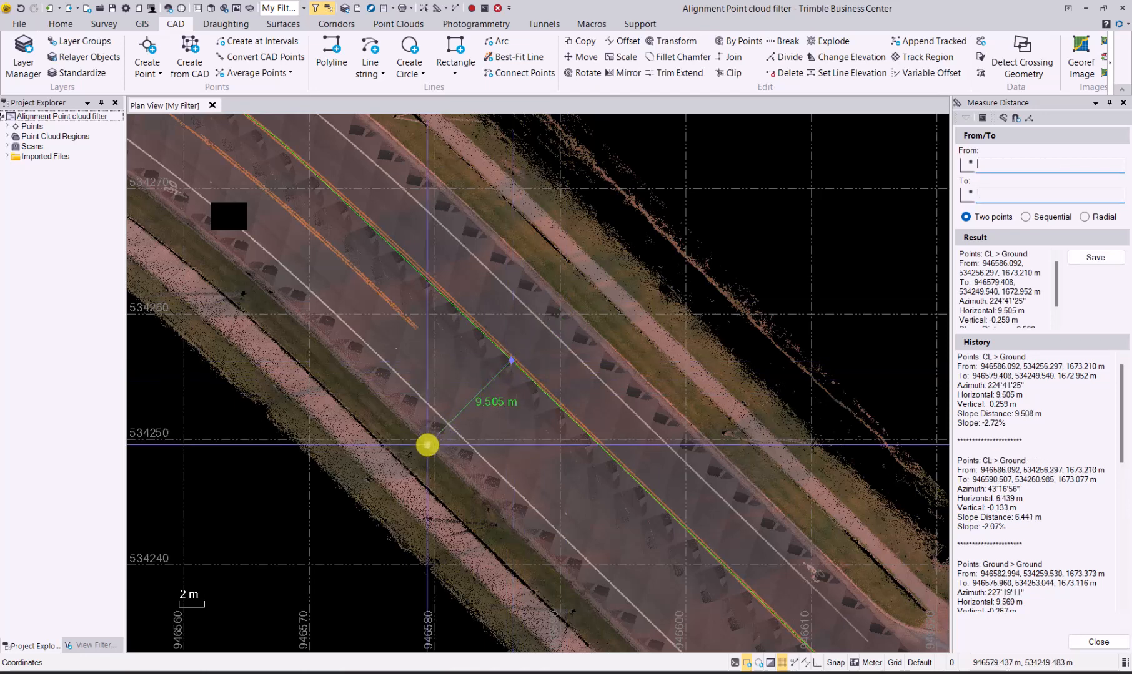
left_click(1098, 642)
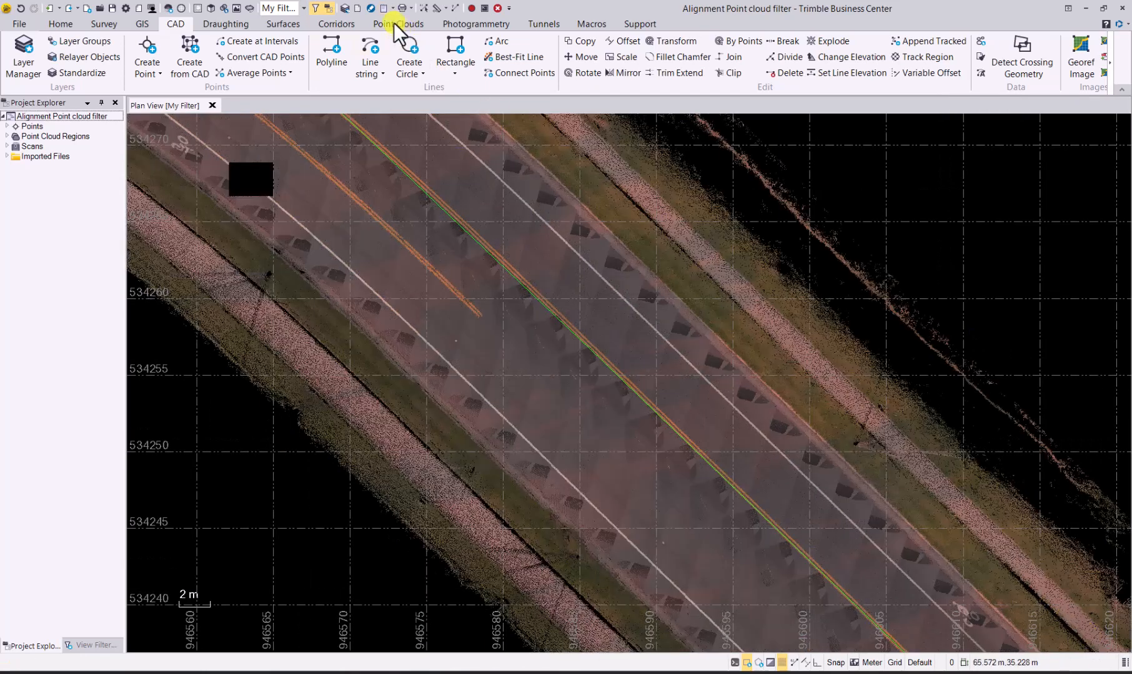
Step: Set up a point cloud filter by CAD Line/Alignment that uses the CL line string
left_click(393, 23)
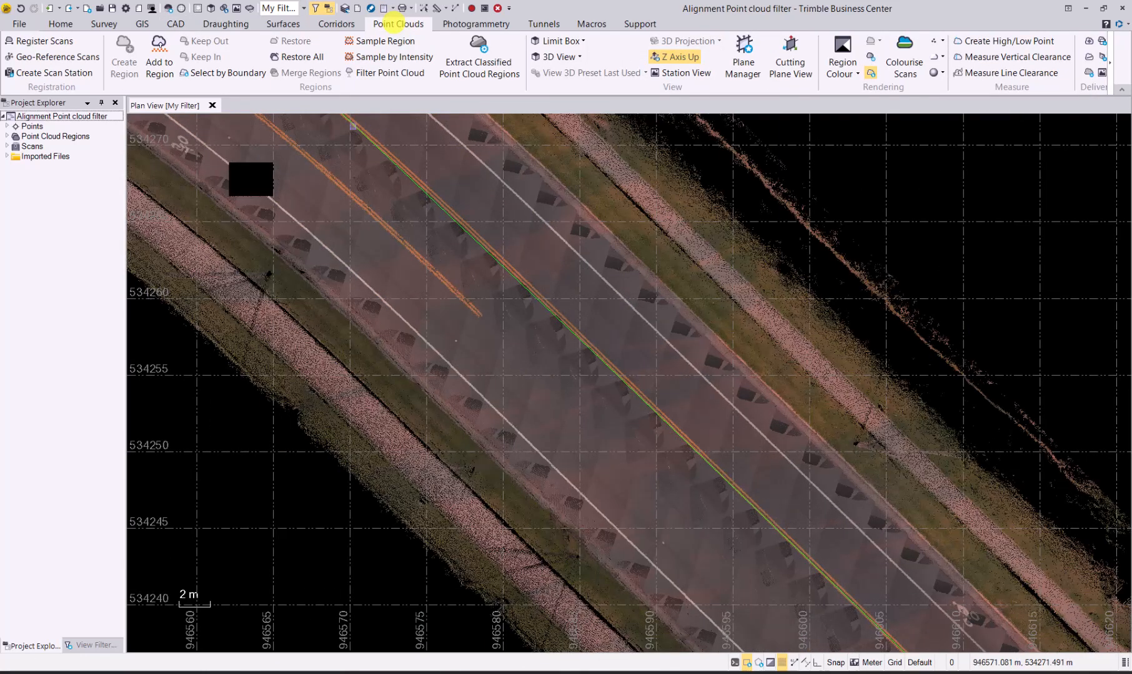
left_click(391, 72)
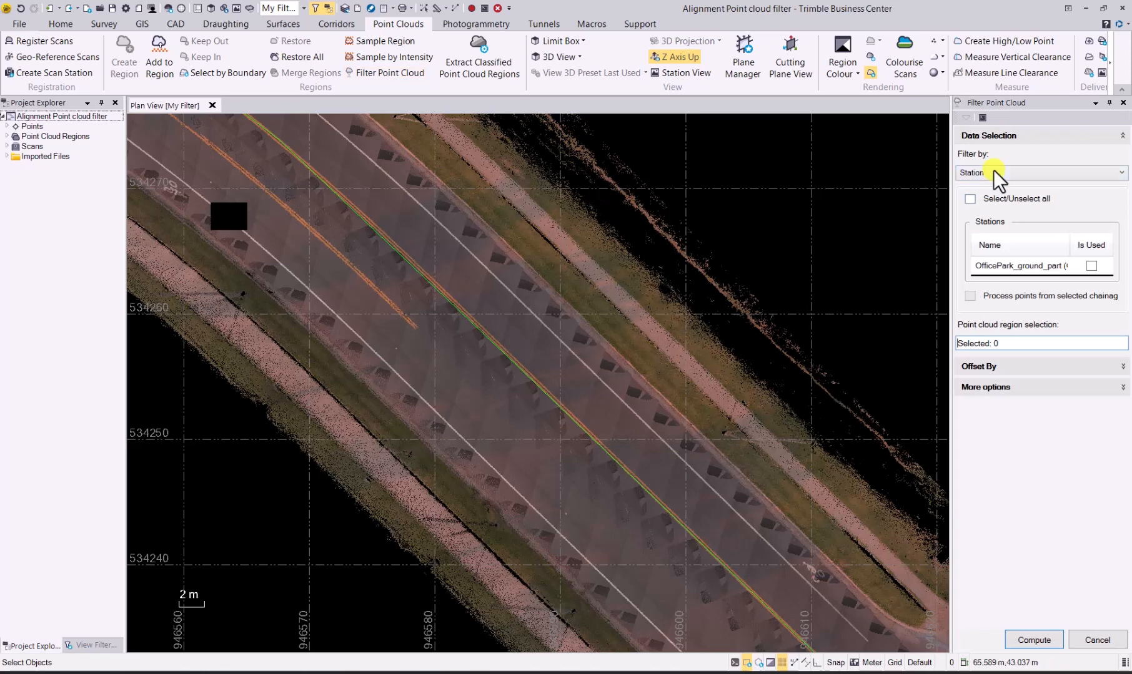
left_click(996, 175)
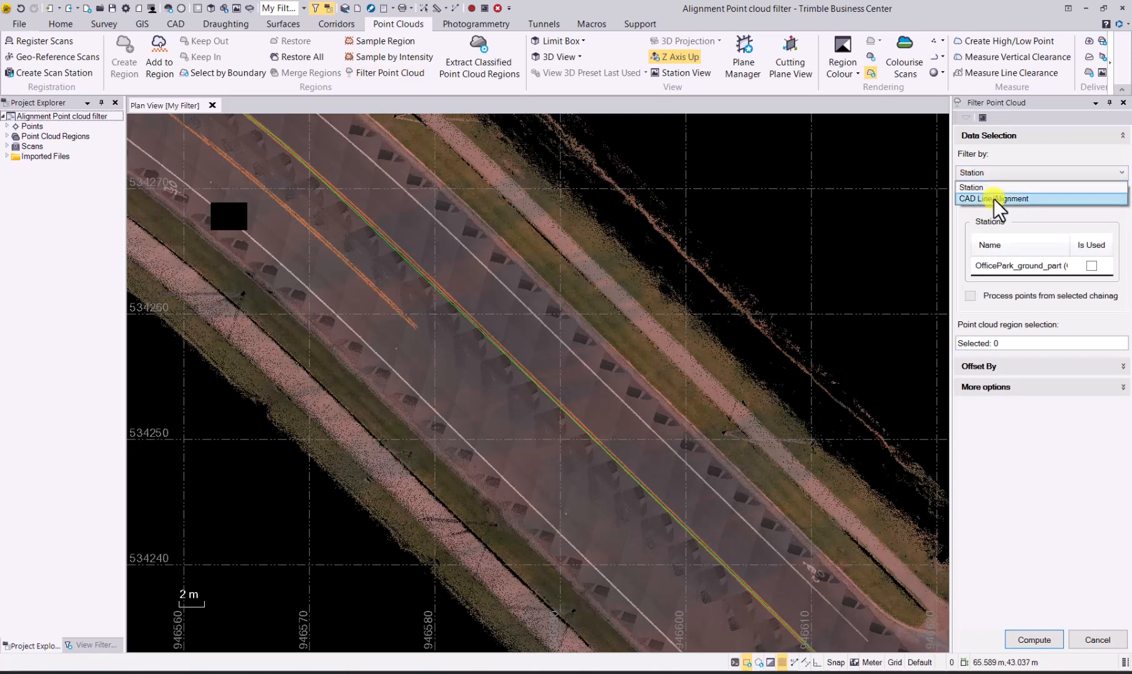
left_click(993, 199)
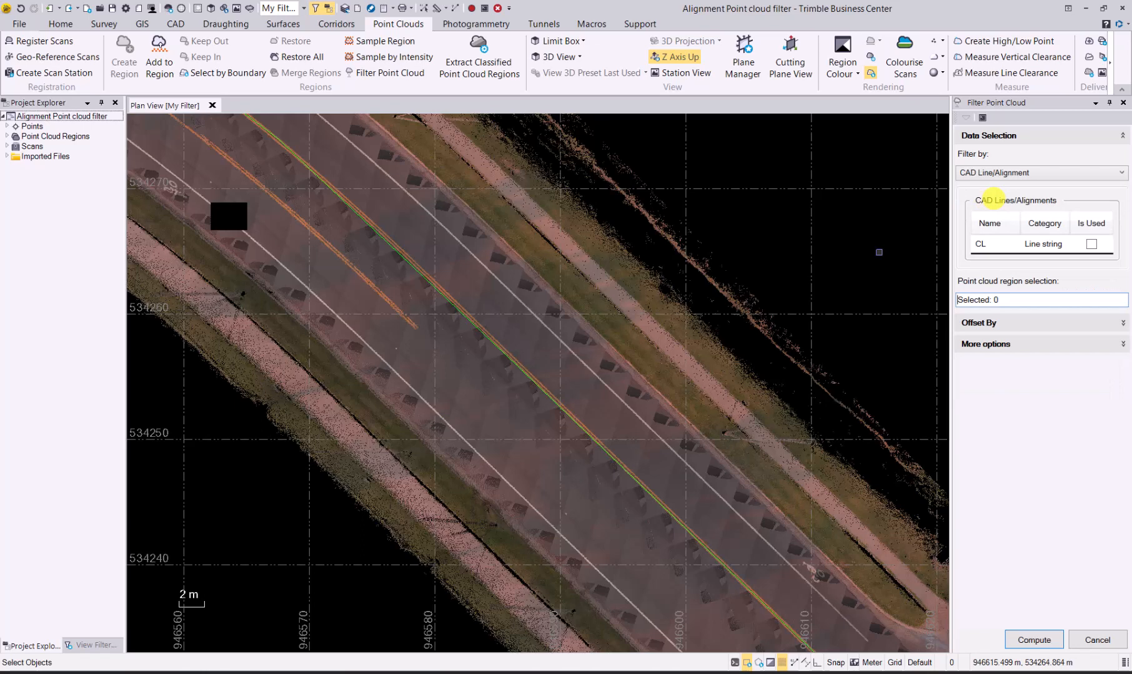
left_click(1090, 244)
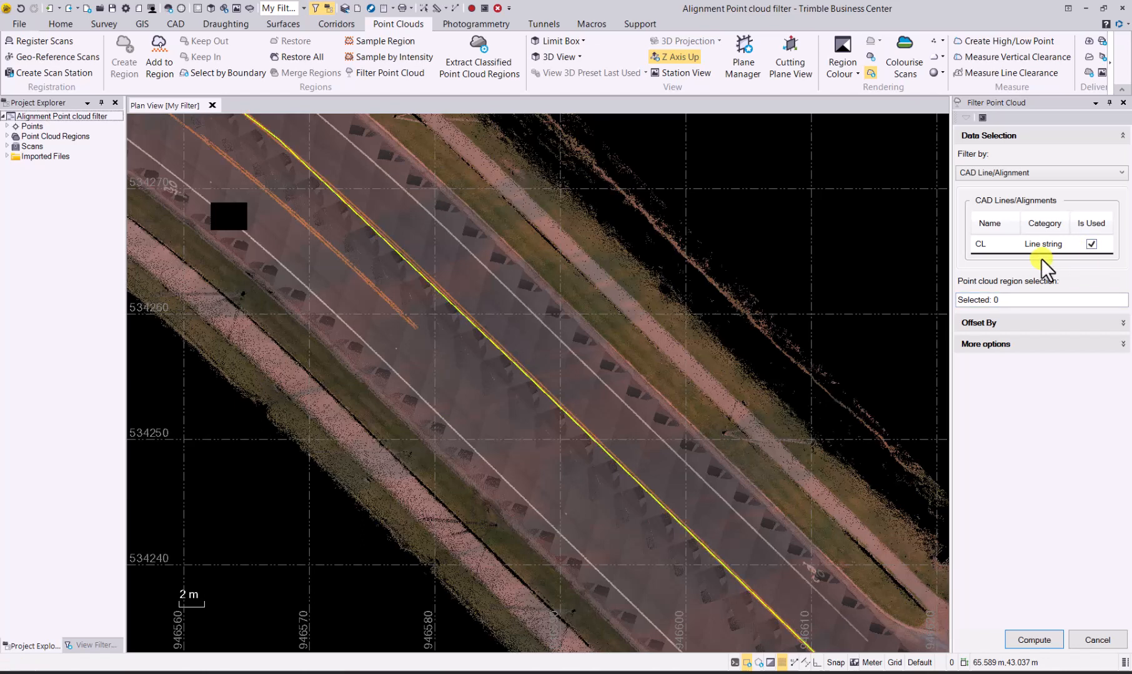
Step: Choose the displayed ground point cloud as the region to filter
left_click(1007, 301)
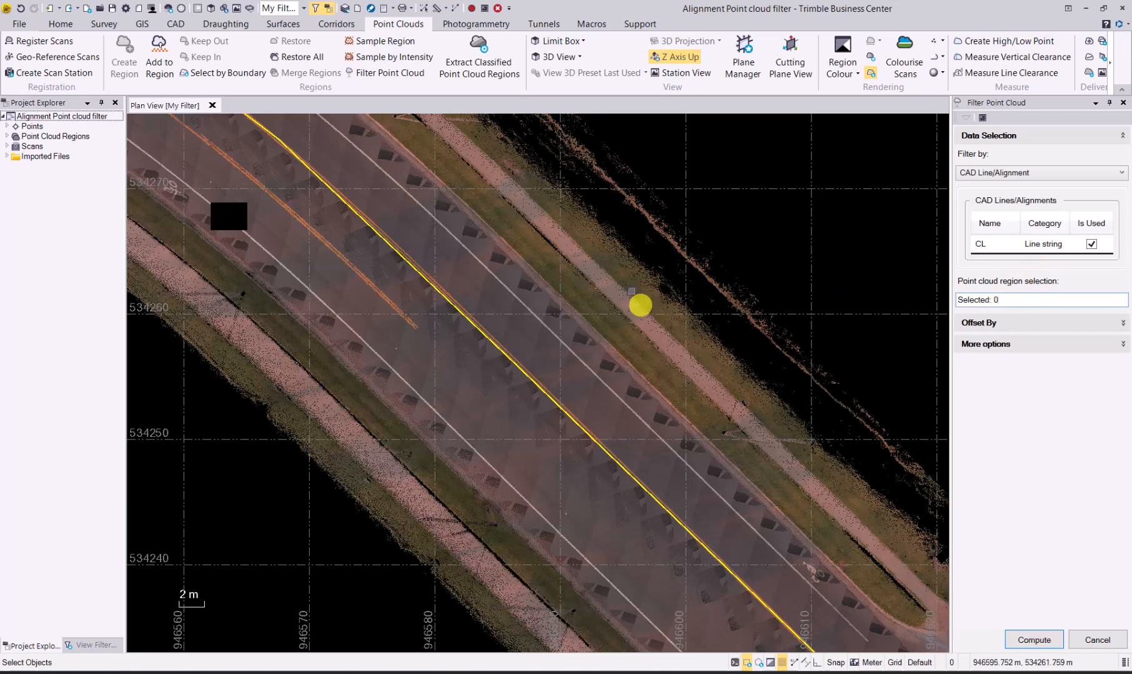
scroll(609, 306, "down", 2)
scroll(609, 306, "down", 2)
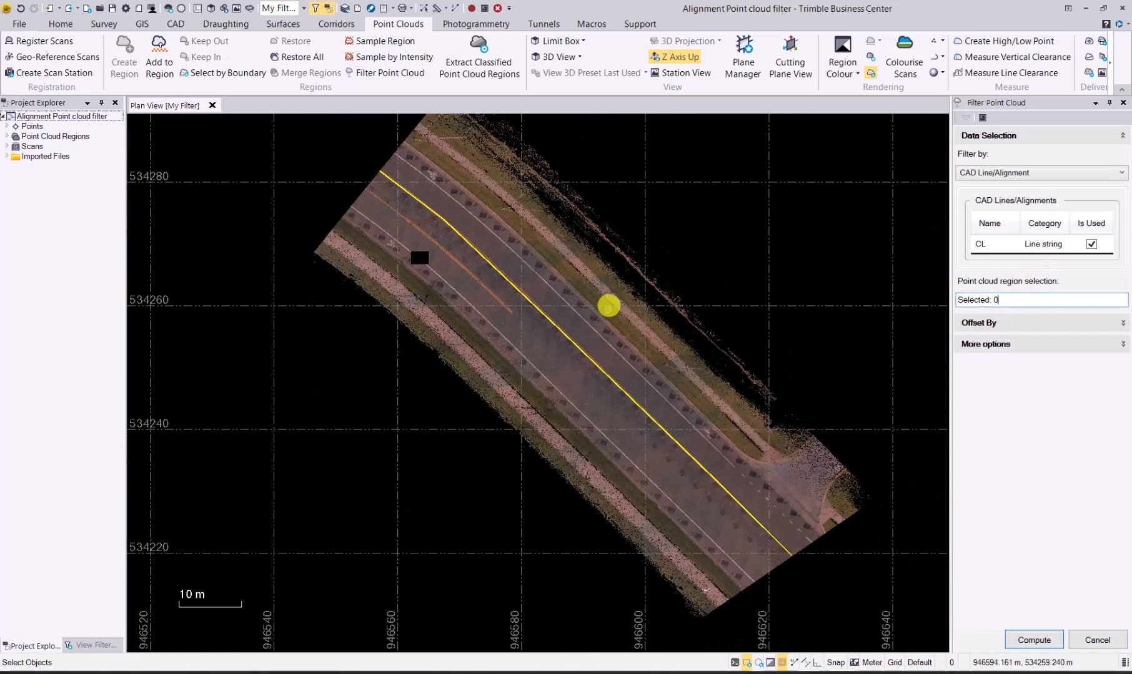
left_click(609, 305)
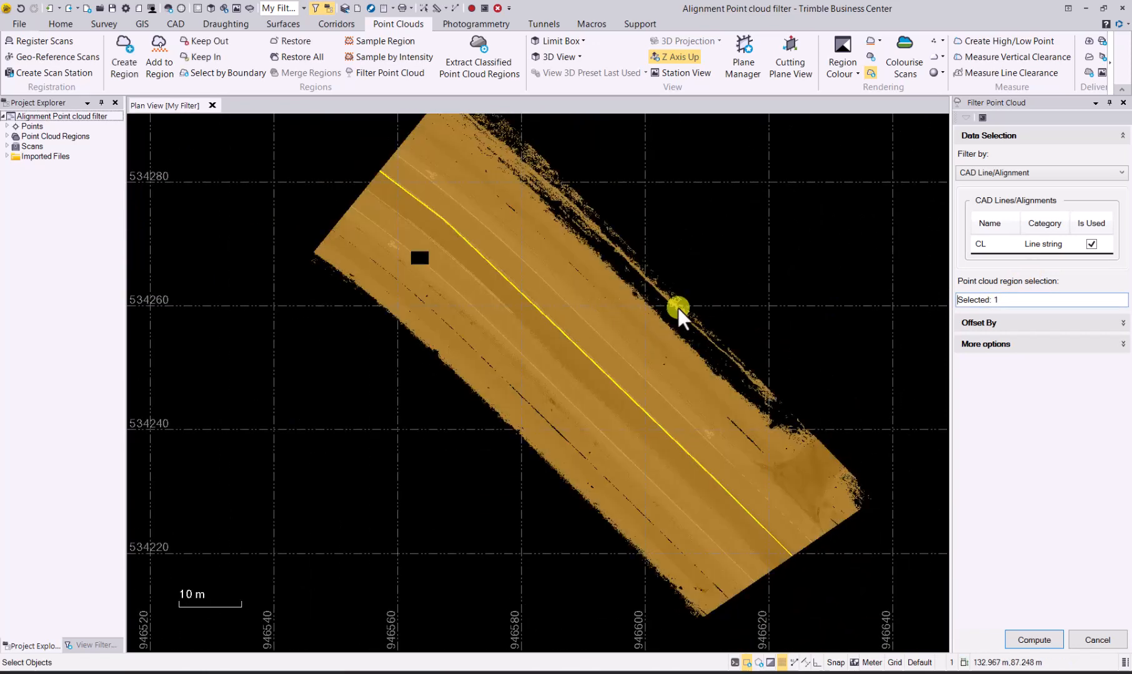
Step: Offset the filter by distance from the CAD line/alignment, with 6.4 m to the left and 9.3 m to the right
left_click(1122, 324)
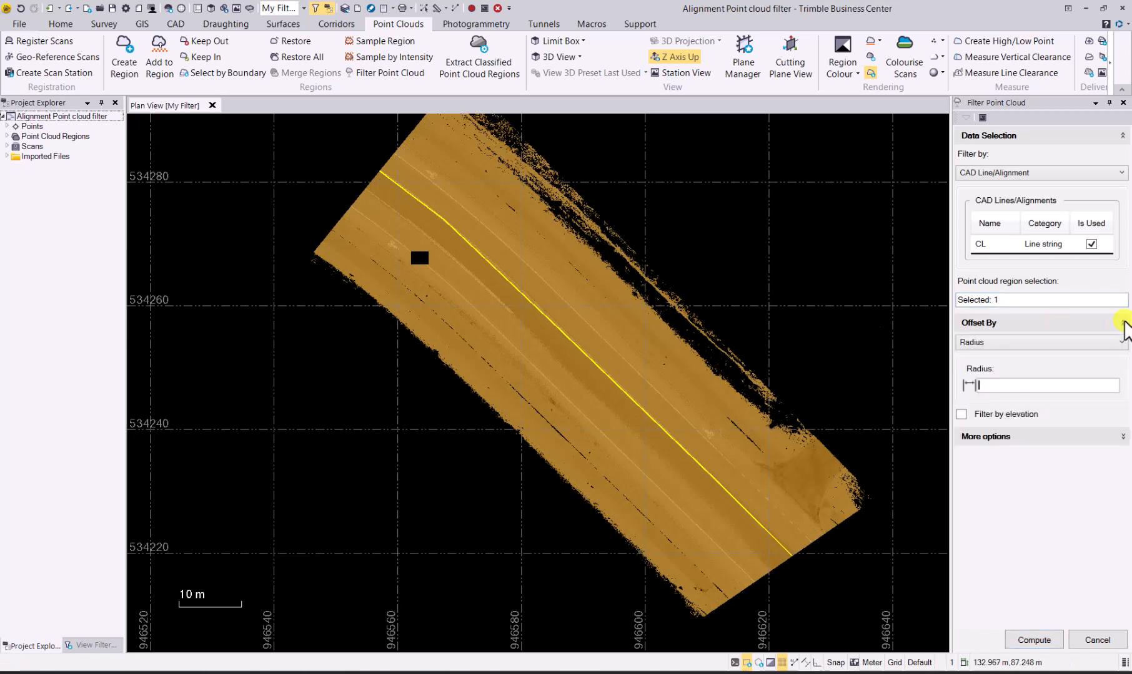
left_click(1036, 344)
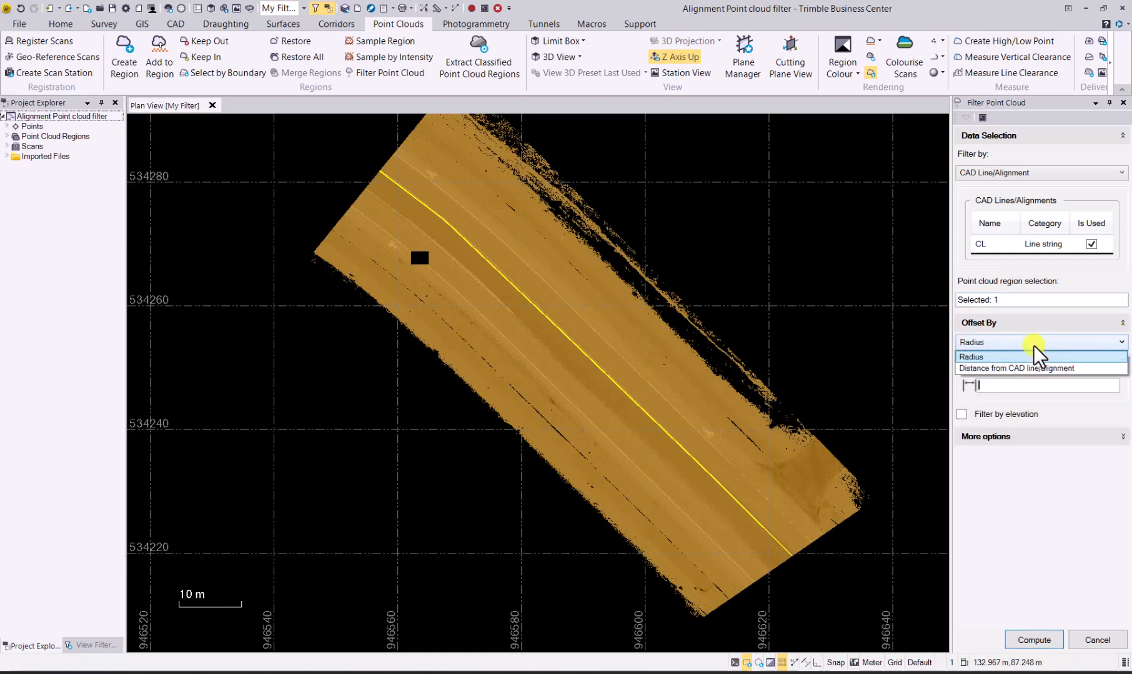
left_click(1007, 370)
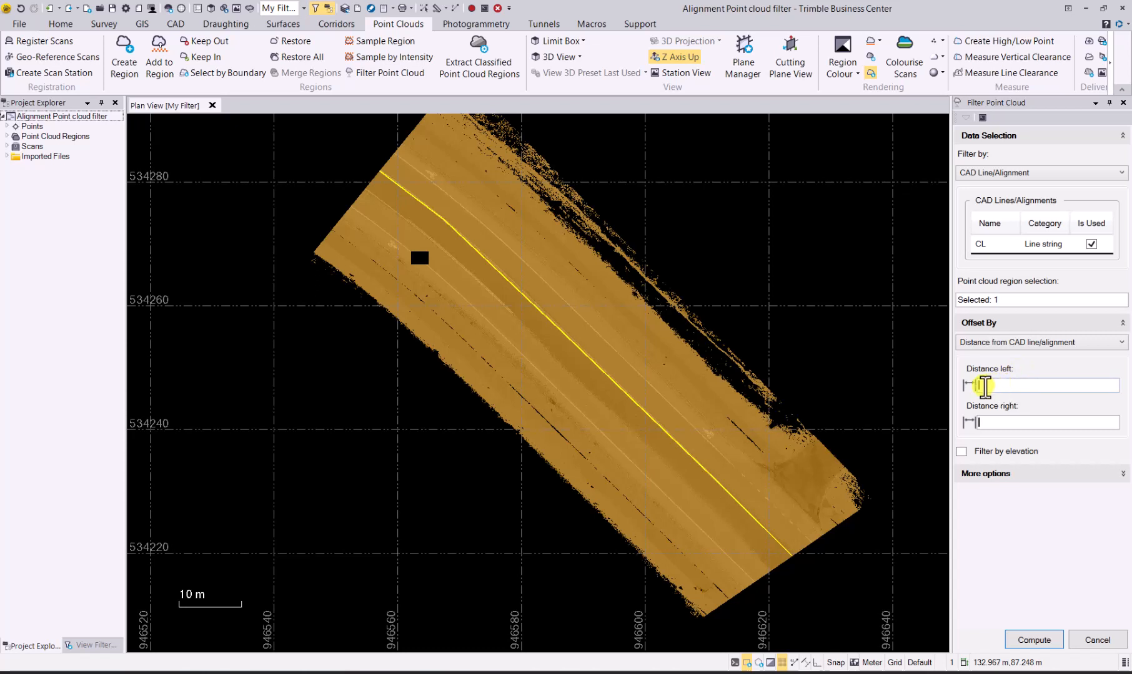
left_click(985, 387)
type("5")
key("Tab")
key("Tab")
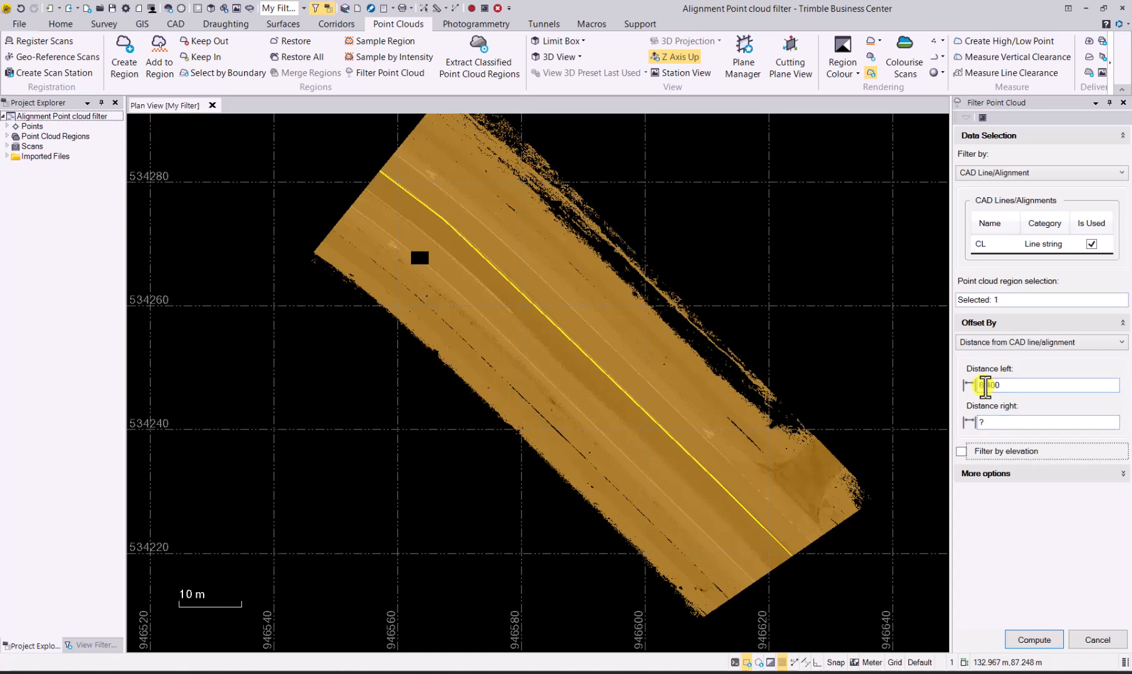
left_click(972, 423)
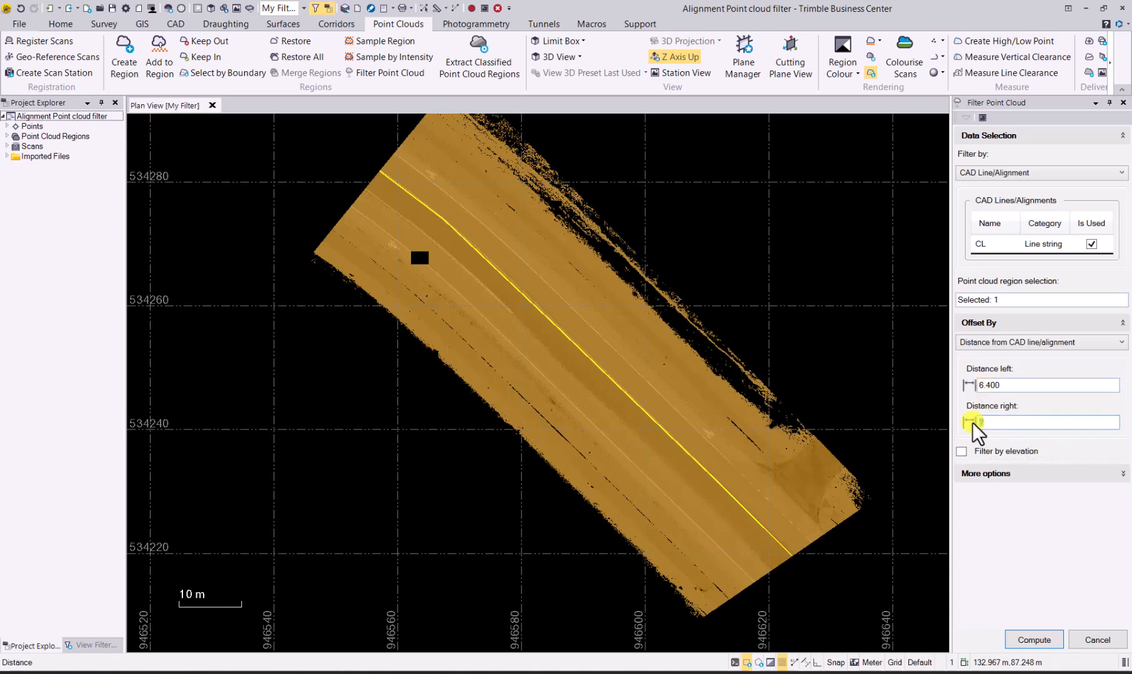
type("6")
type(".3")
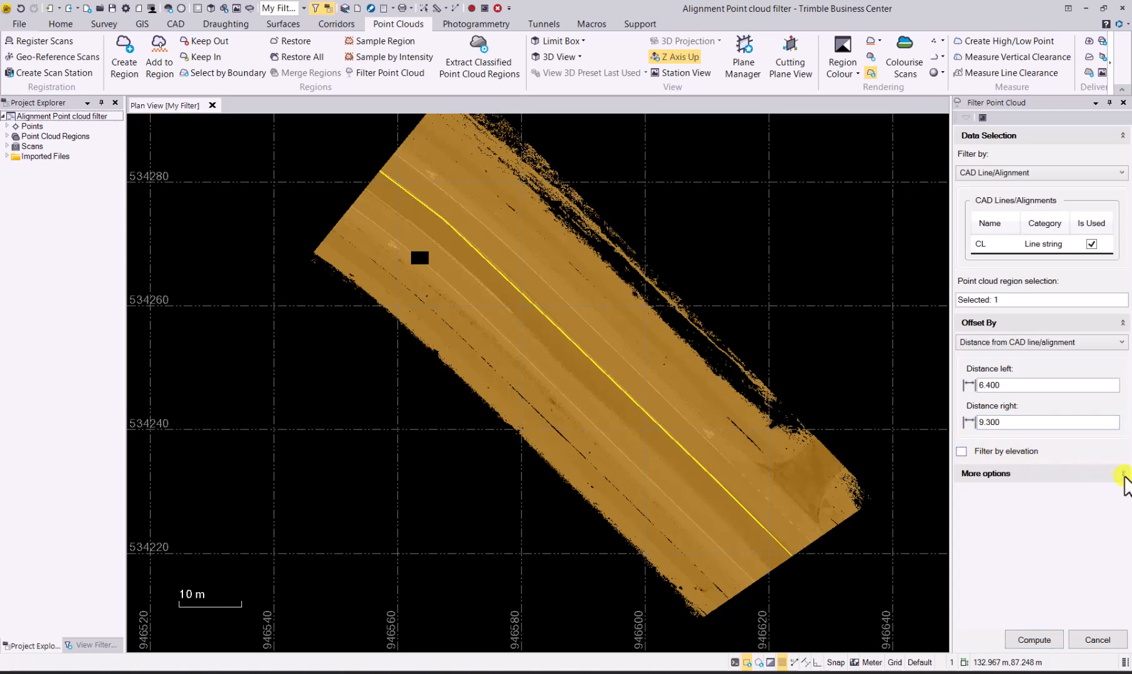
Step: Set the new region prefix to Roadsurface, compute the filtered region and close the filter command
left_click(1122, 474)
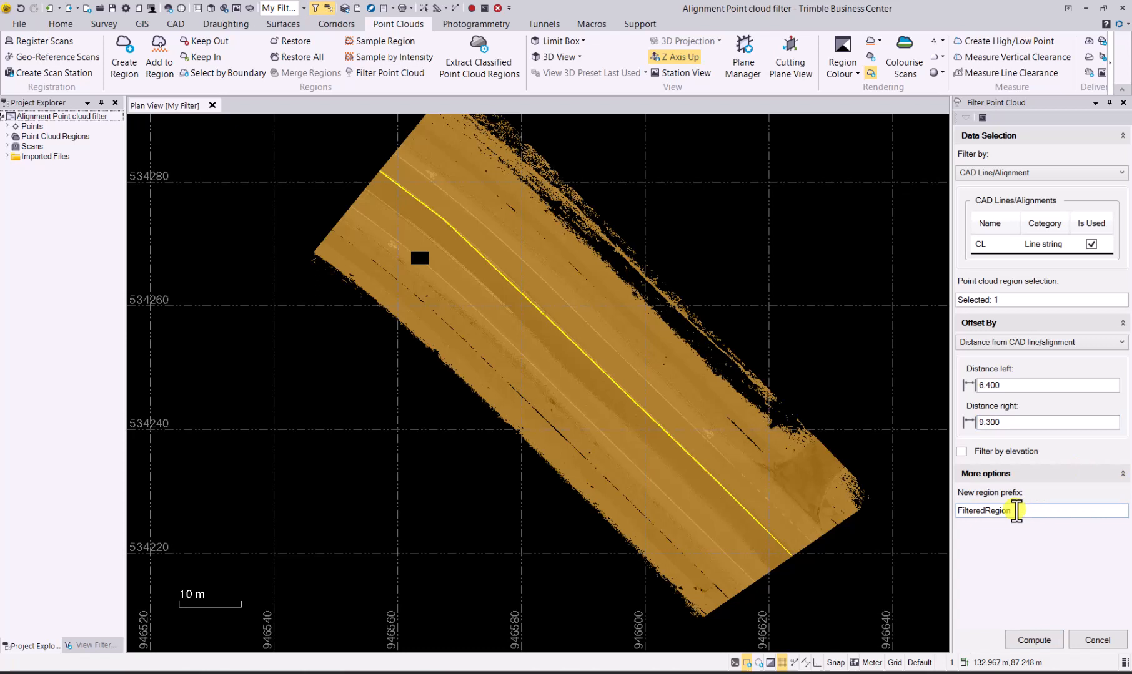
left_click_drag(1016, 511, 937, 513)
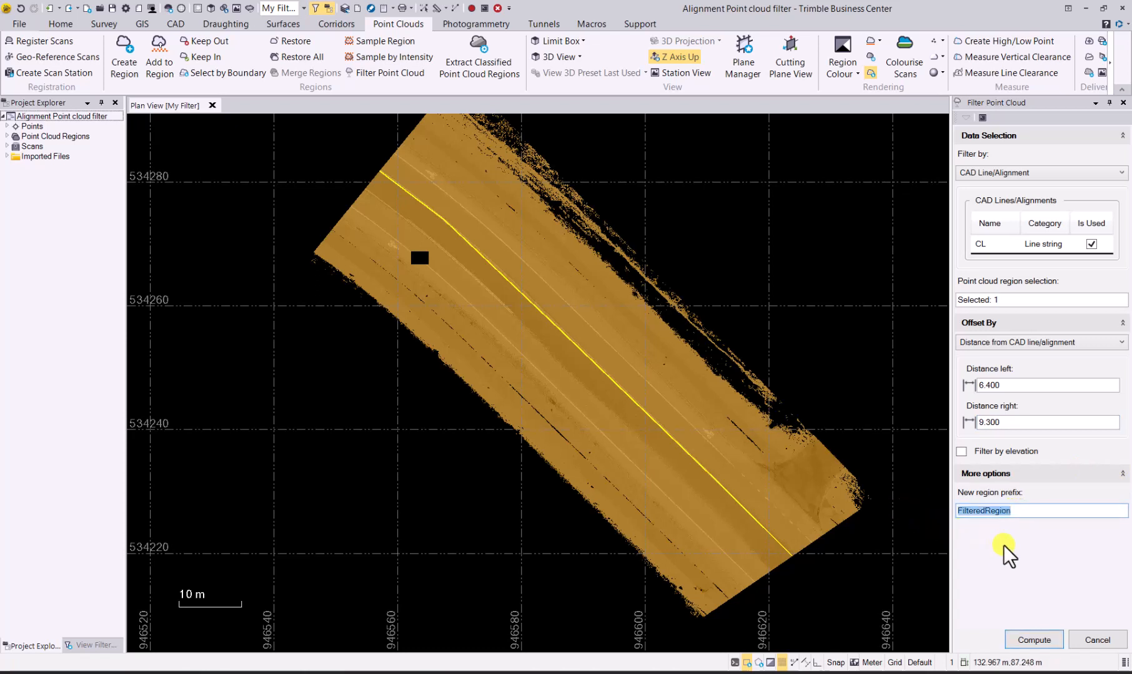
type("Roadsurface")
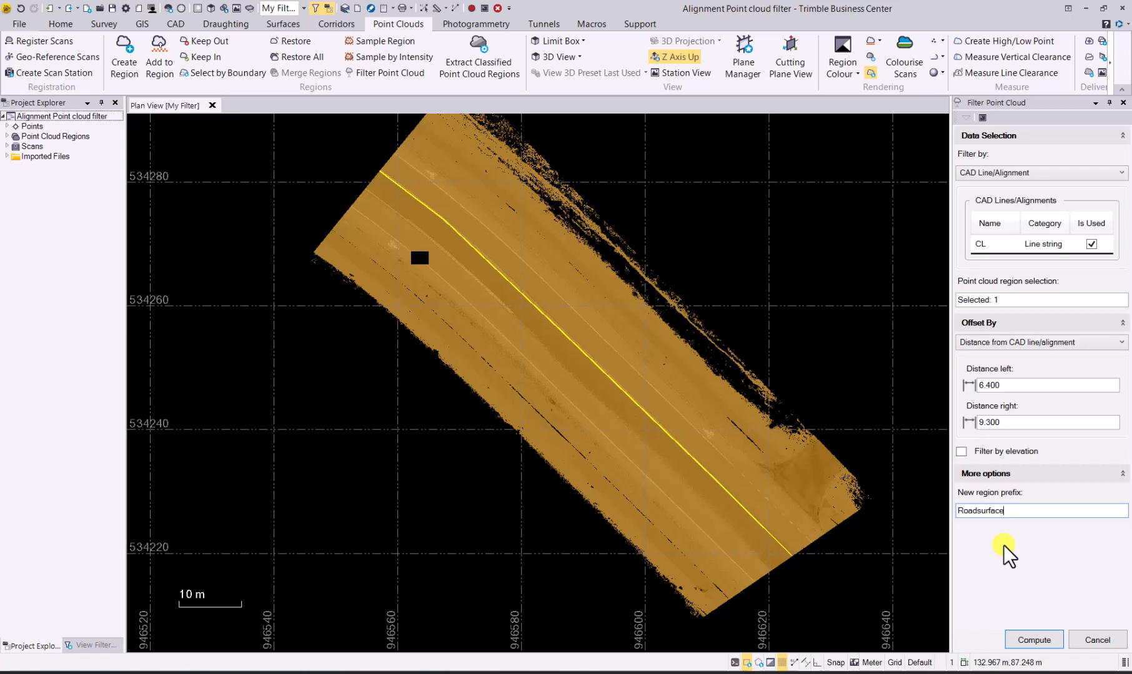
left_click(1027, 640)
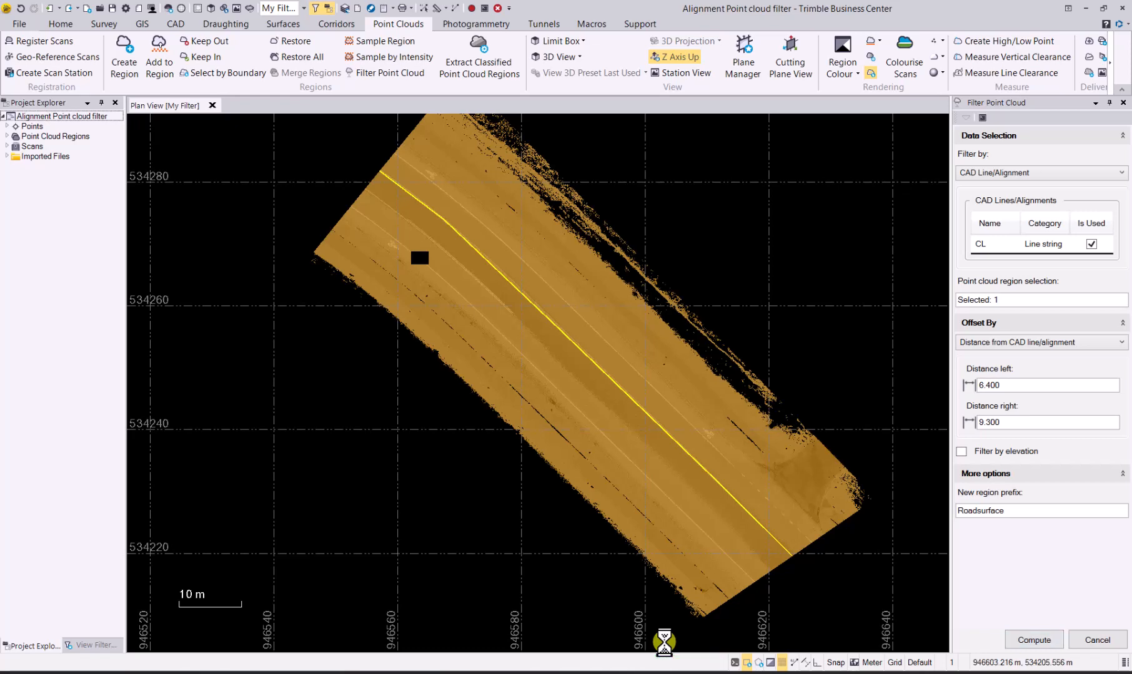
left_click(1097, 640)
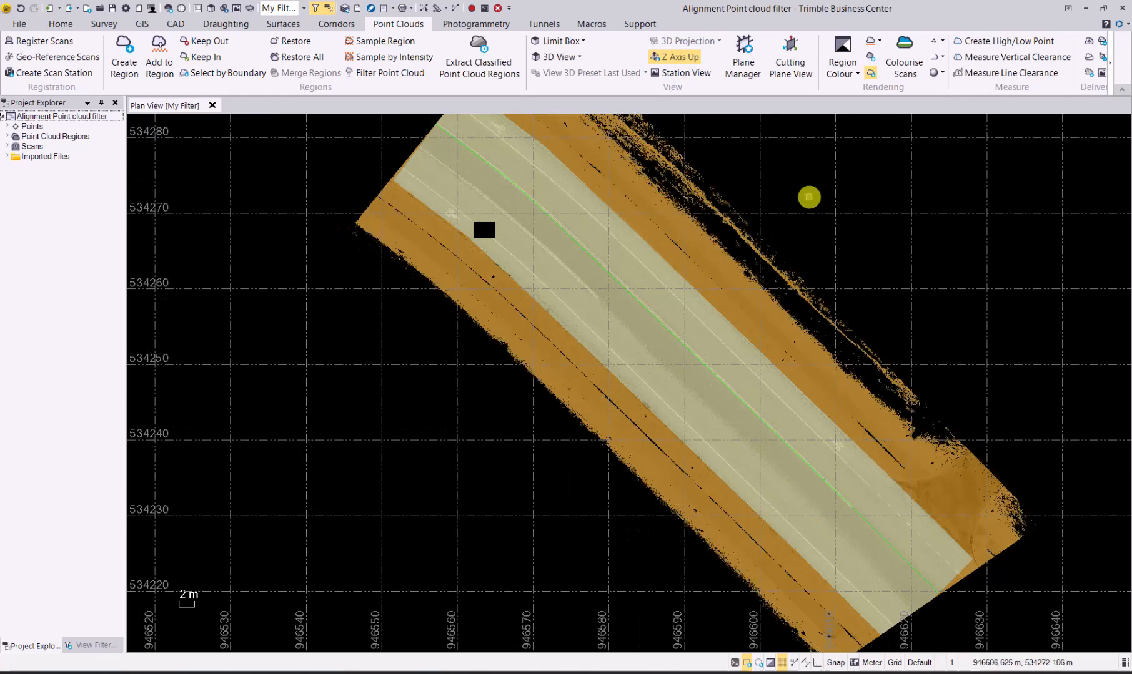
Step: Hide the Ground point cloud region in the view filter to isolate the extracted Roadsurface region in the plan view
left_click(7, 136)
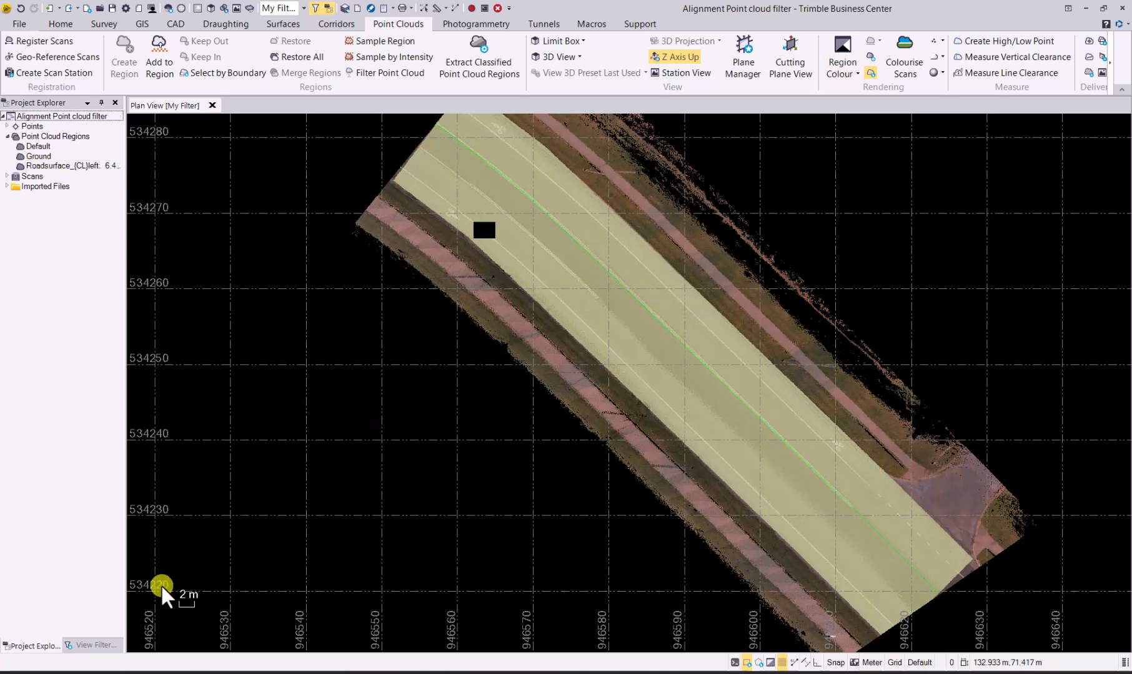
left_click(92, 646)
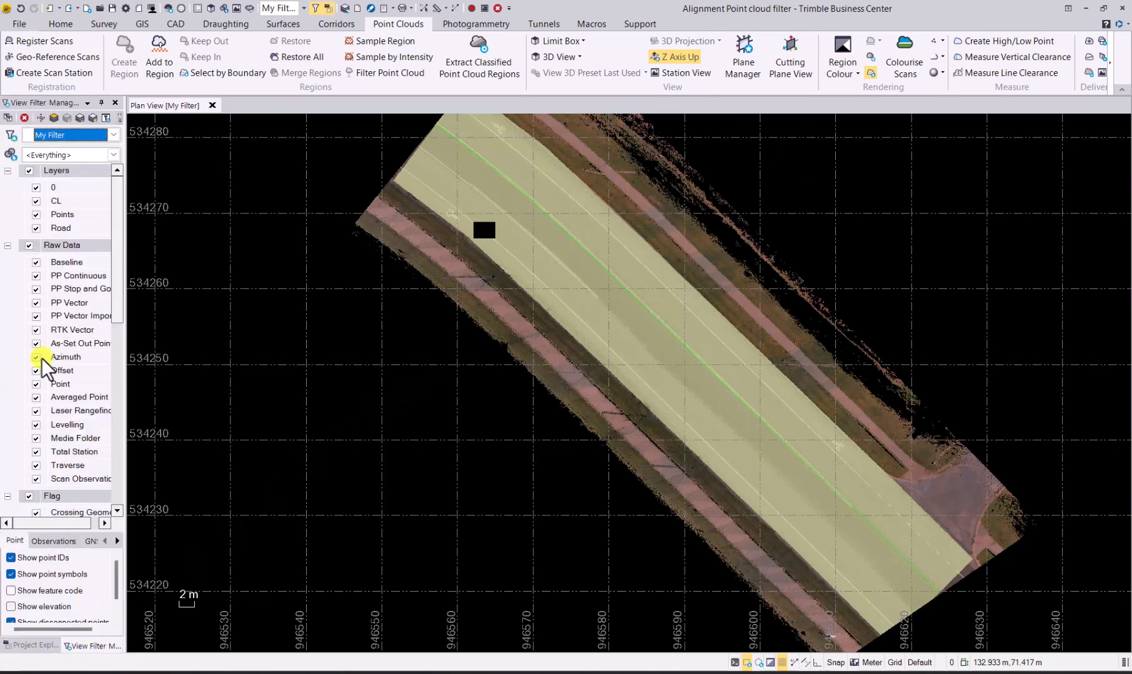
left_click(7, 170)
left_click(7, 184)
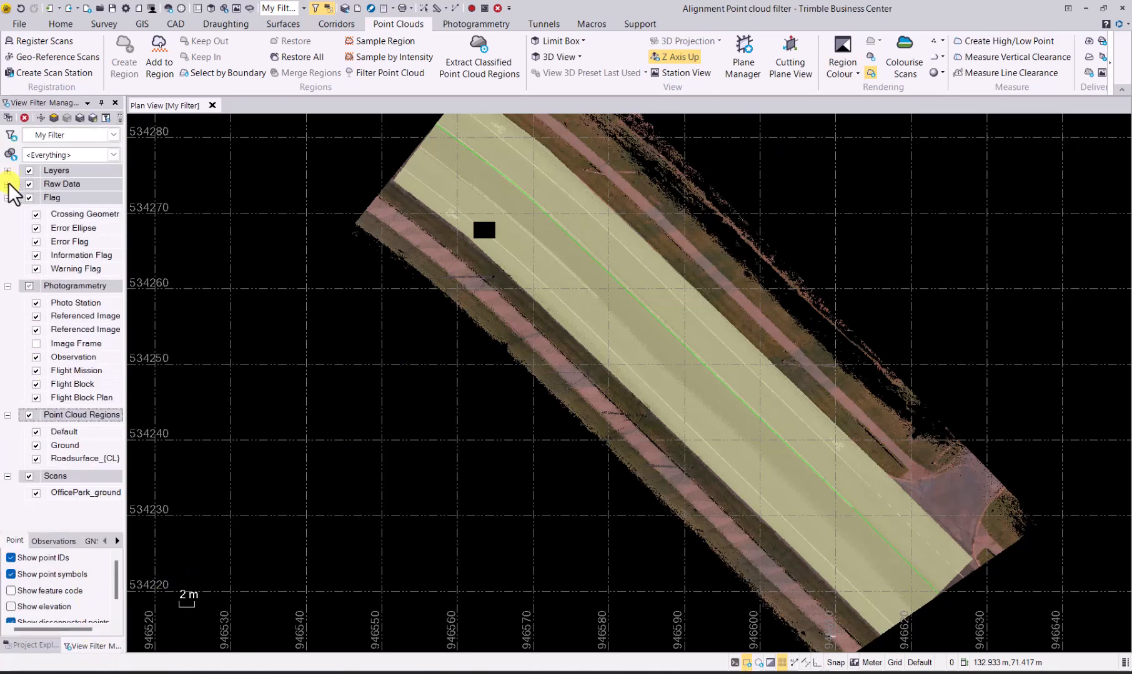
left_click(8, 197)
left_click(7, 211)
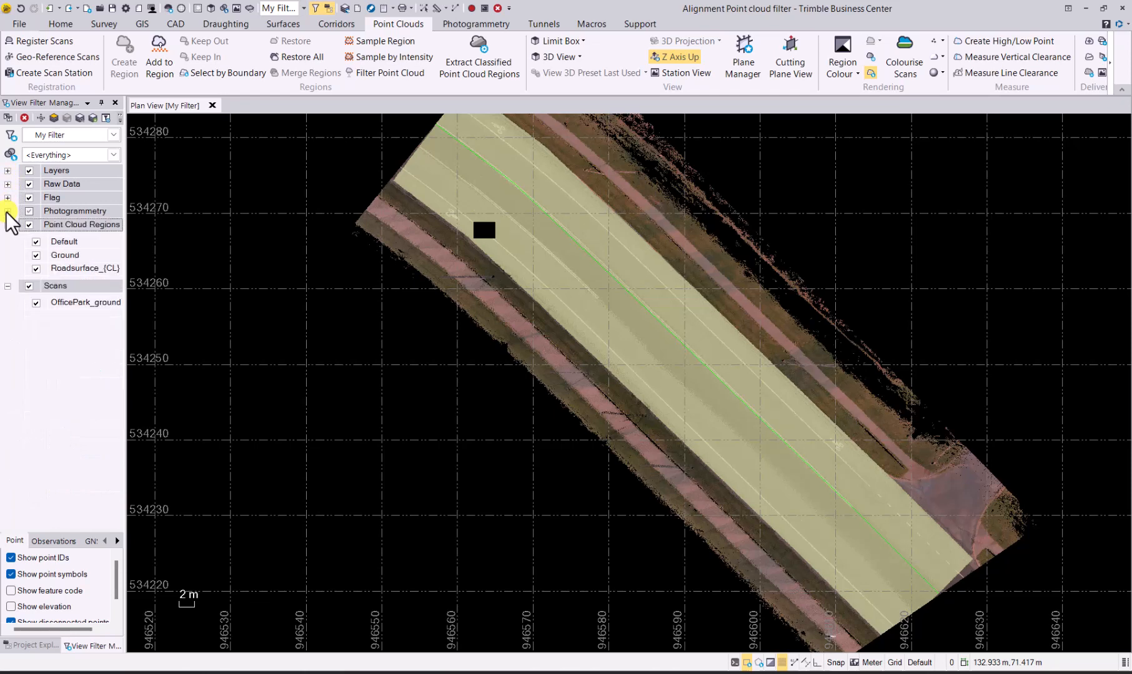
left_click(36, 254)
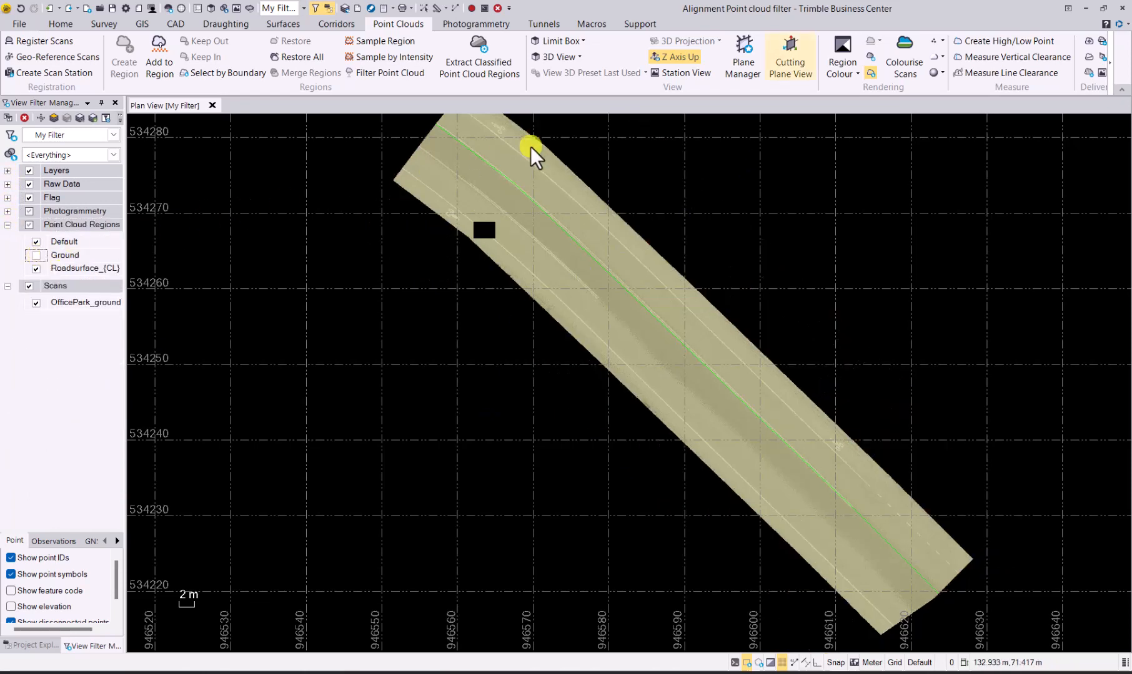
Step: Render the point cloud in True Colour and open a 3D view looking along the extracted road surface
left_click(848, 74)
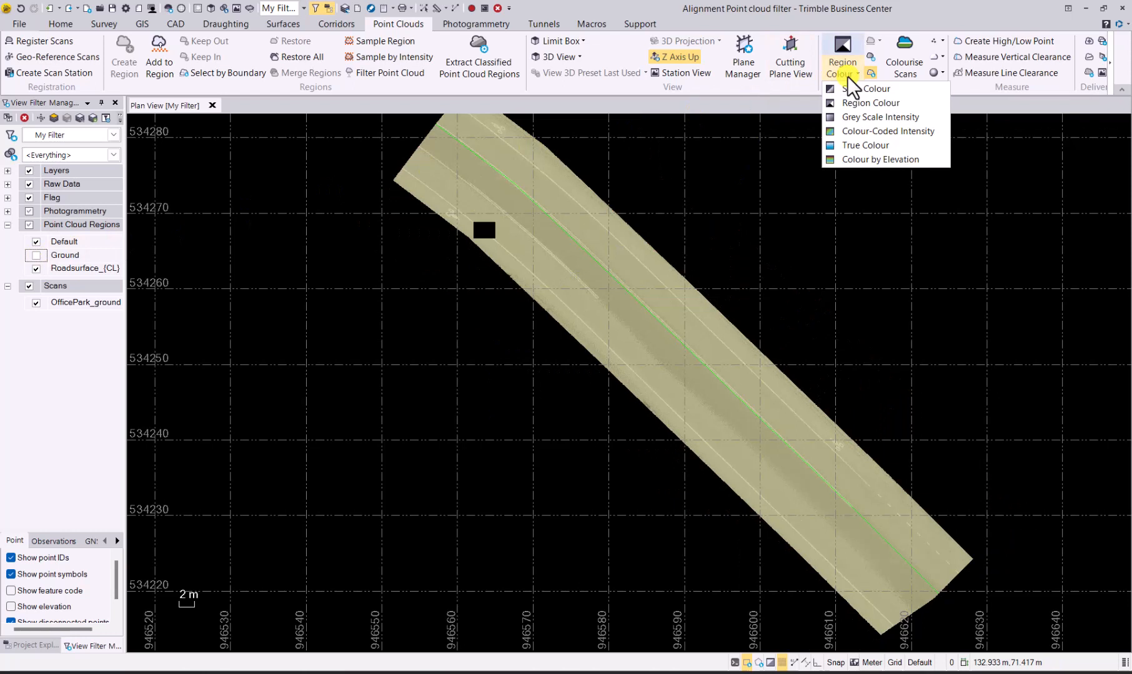
left_click(857, 145)
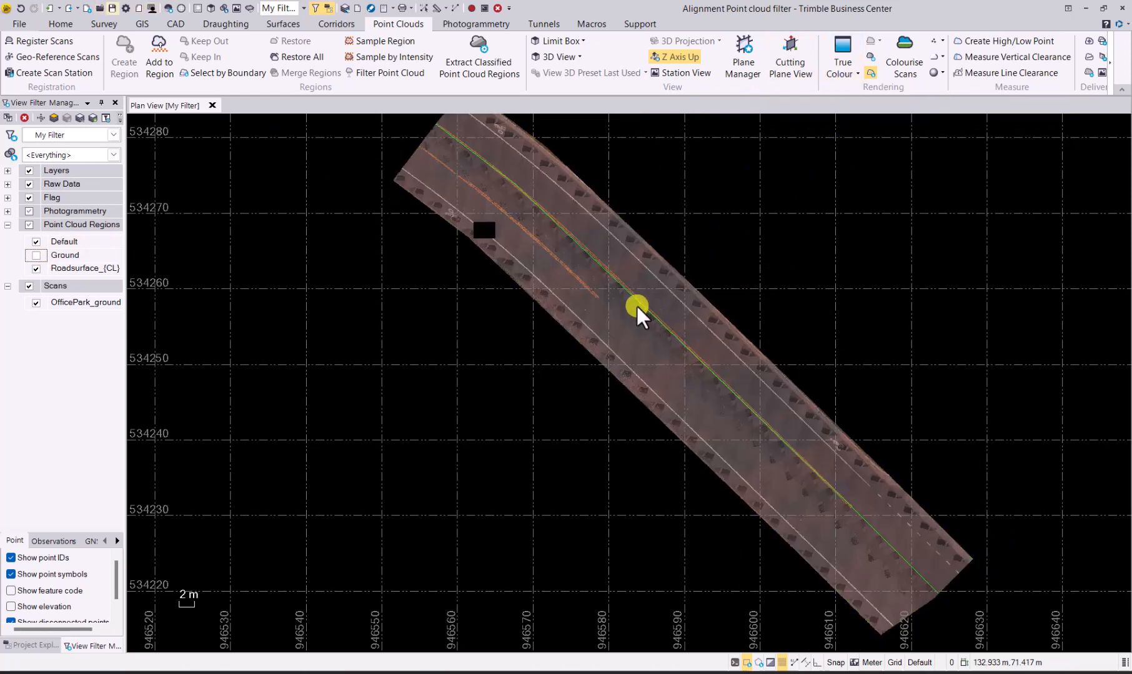
left_click(211, 8)
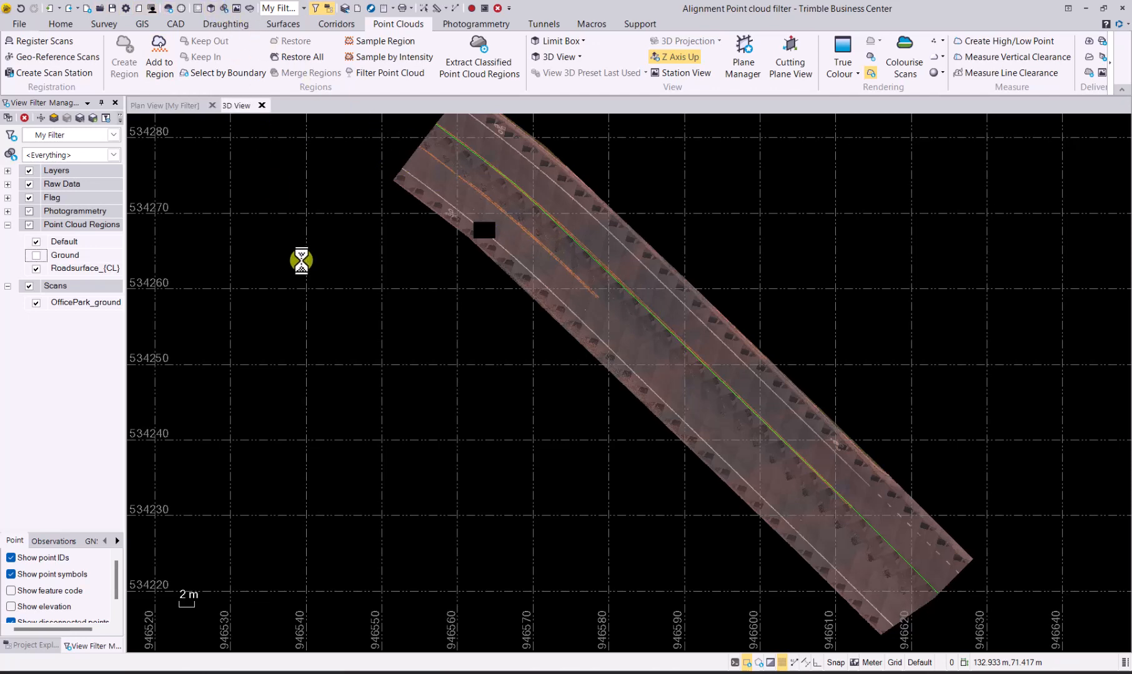
scroll(627, 135, "up", 5)
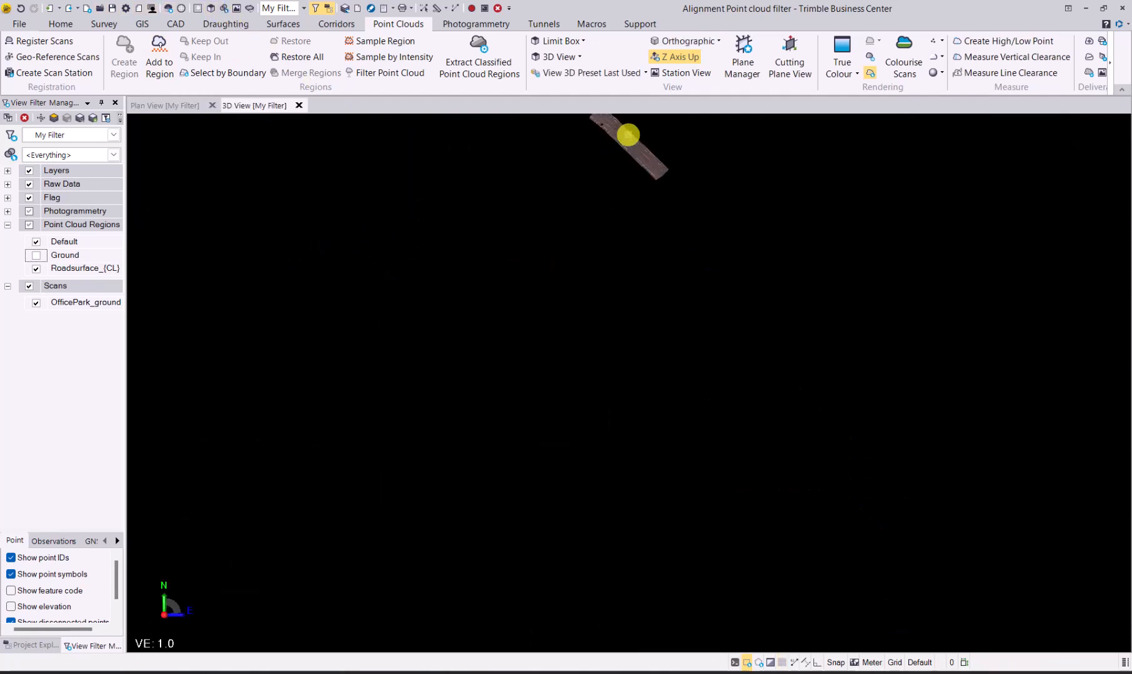
middle_click_drag(628, 135, 627, 134)
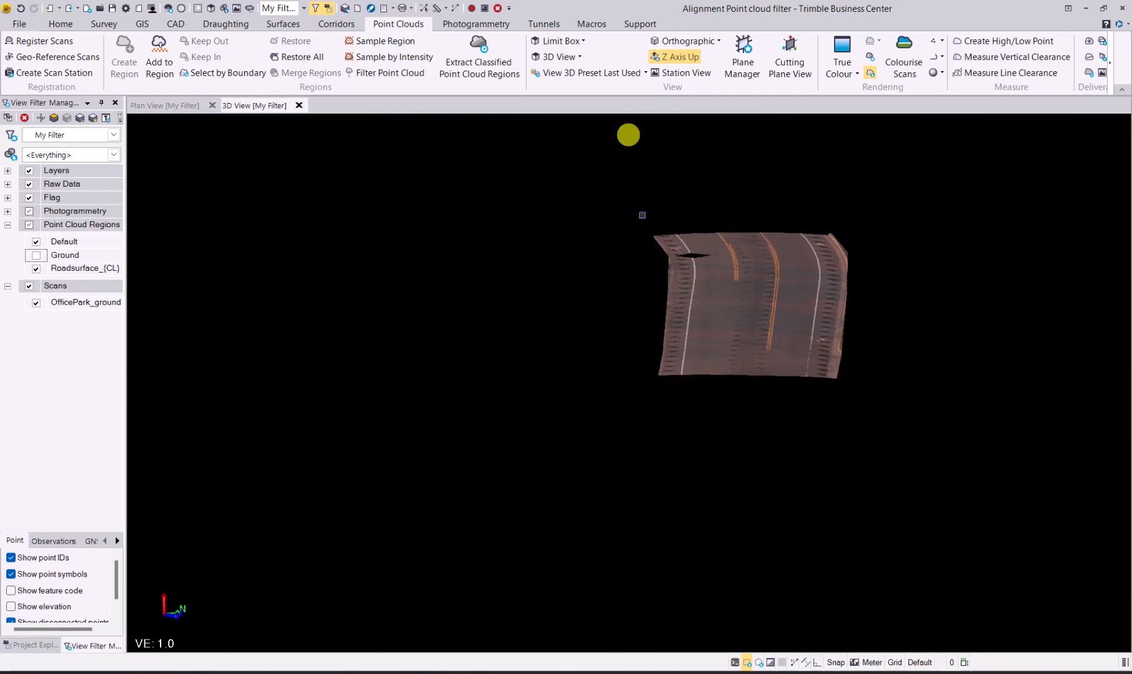
Step: Show the Ground region again and toggle the Roadsurface region off and on to compare both regions in 3D
left_click(36, 255)
left_click(37, 270)
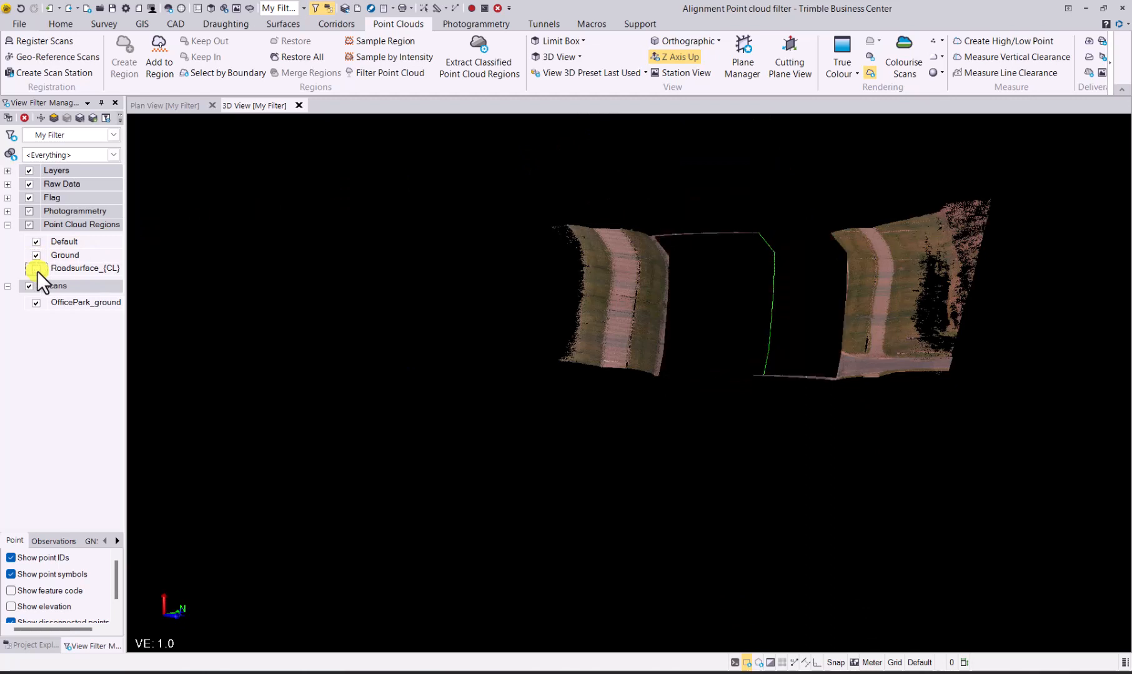
left_click(36, 268)
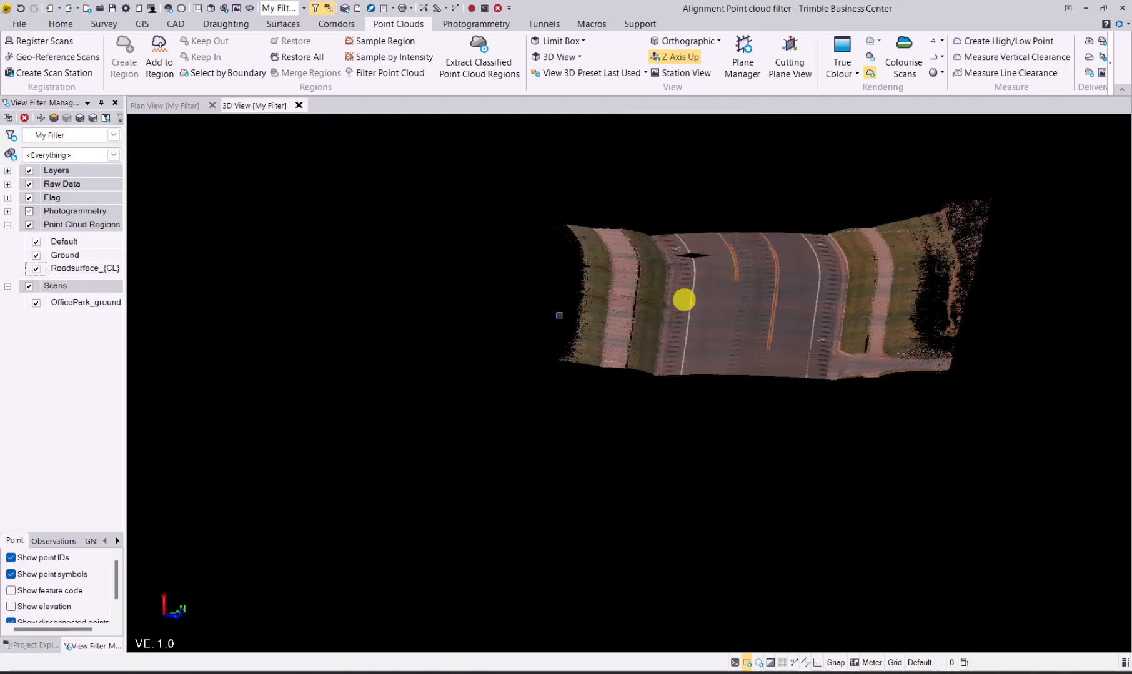
mouse_move(684, 302)
middle_mouse_down()
mouse_move(753, 313)
mouse_move(747, 364)
middle_mouse_up()
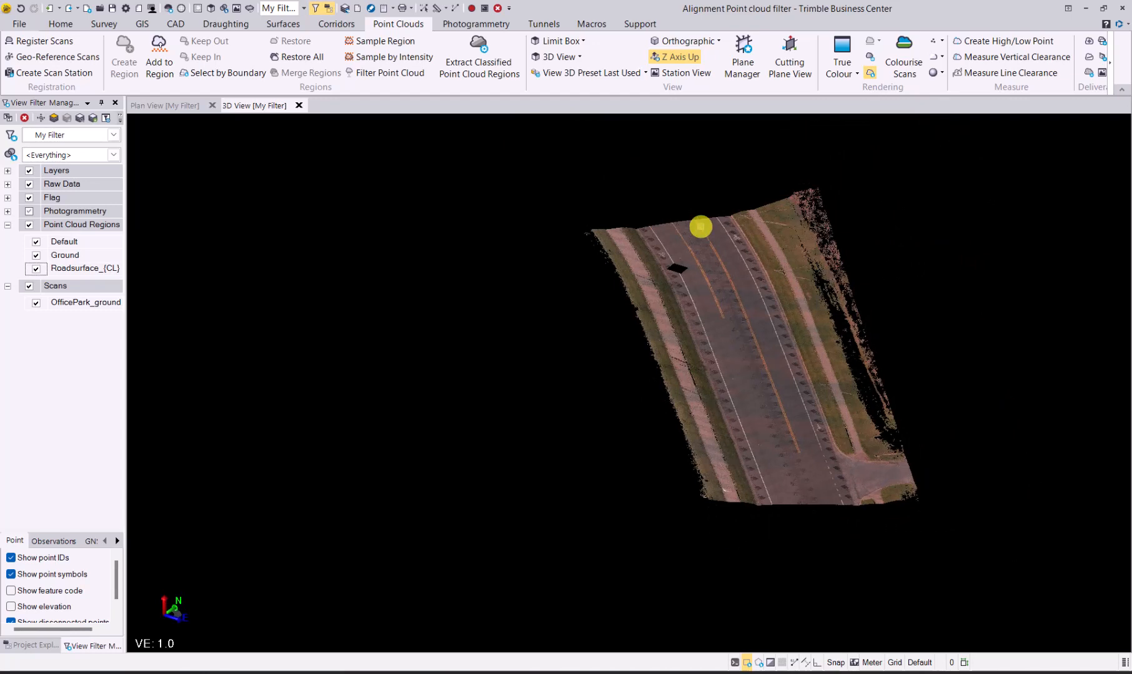